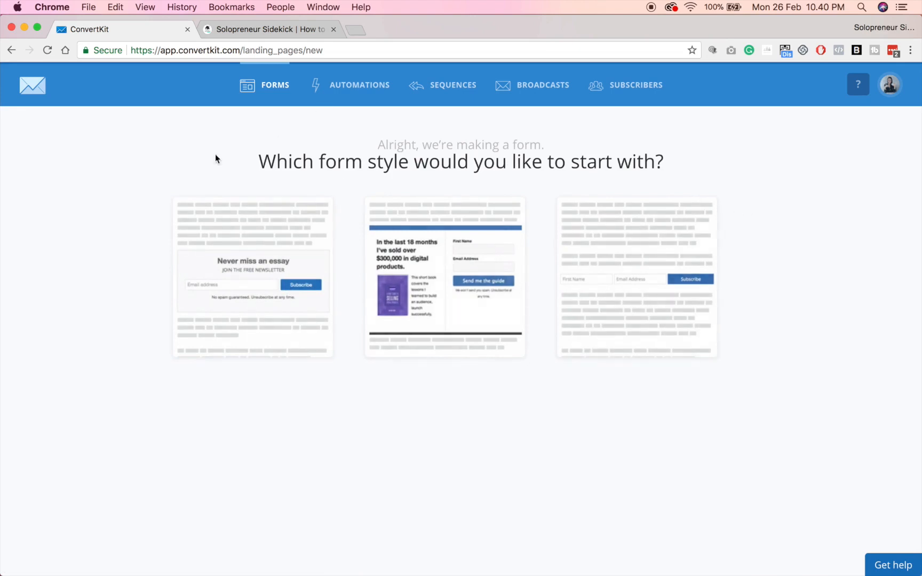
Create a new form from the first 'Never miss an essay' style card, opening Form 63.
{"action": "left_click", "coordinate": [257, 273]}
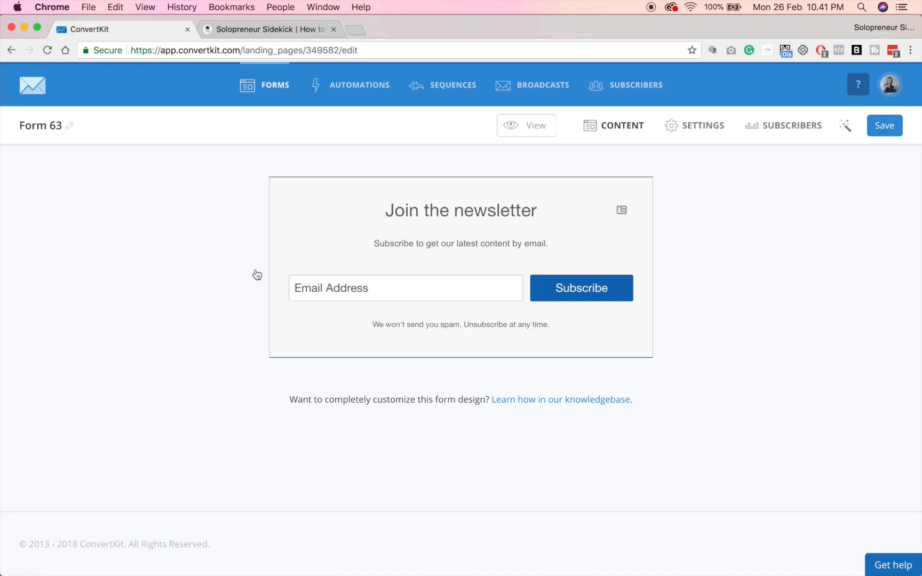
Rename Form 63 to 'Site popup'.
{"action": "left_click", "coordinate": [70, 129]}
{"action": "triple_click", "coordinate": [70, 125]}
{"action": "type", "text": "Site popup"}
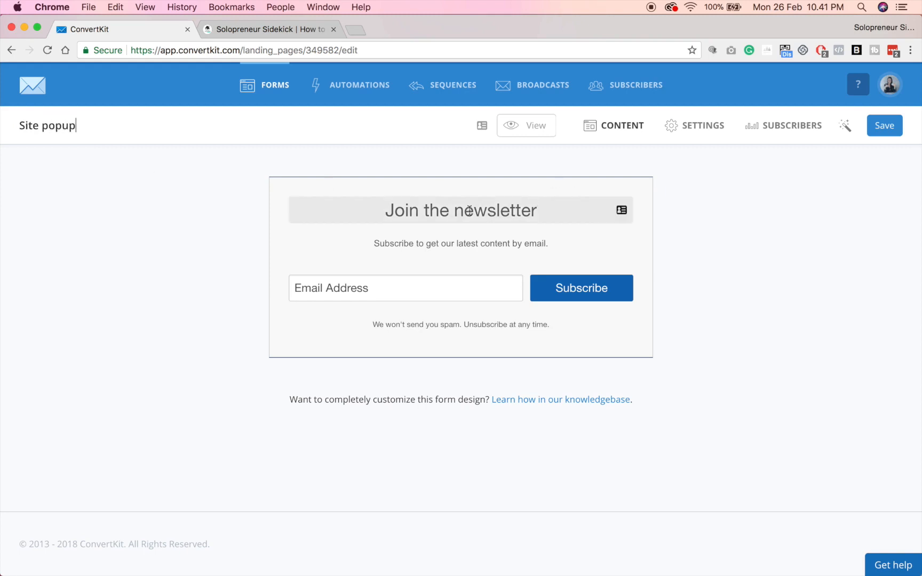
Replace the 'Join the newsletter' heading with 'Get your FREE Guide!'.
{"action": "left_click", "coordinate": [419, 212]}
{"action": "triple_click", "coordinate": [411, 211]}
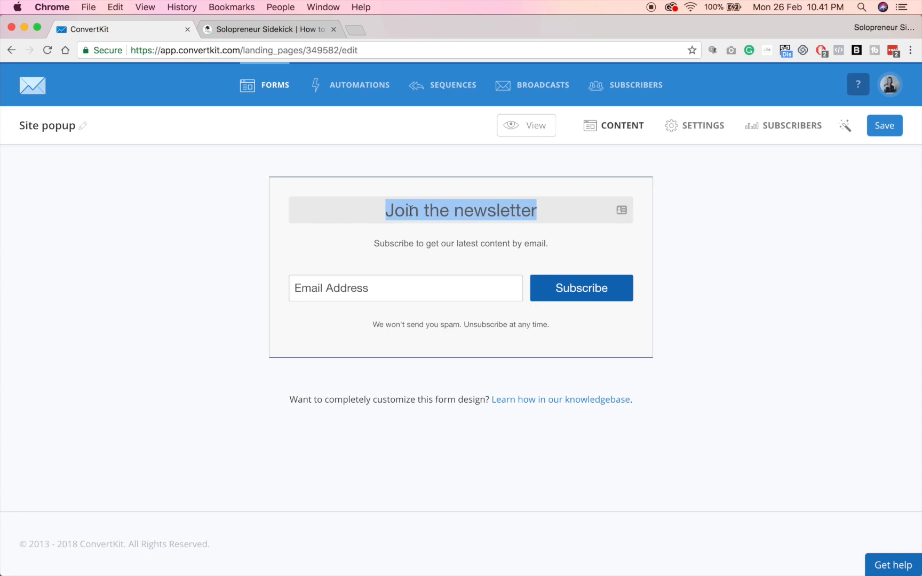
{"action": "key", "text": "BackSpace"}
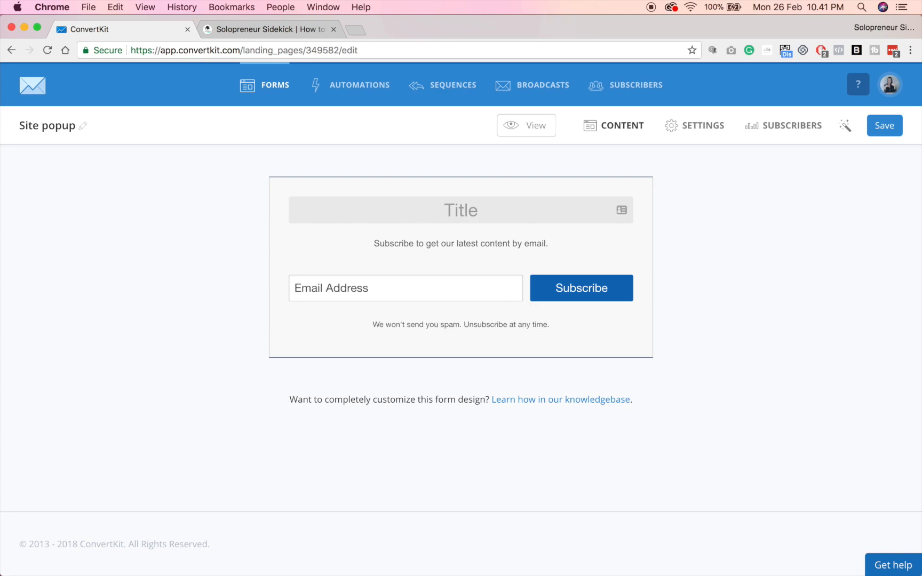
{"action": "type", "text": "Get your FREE"}
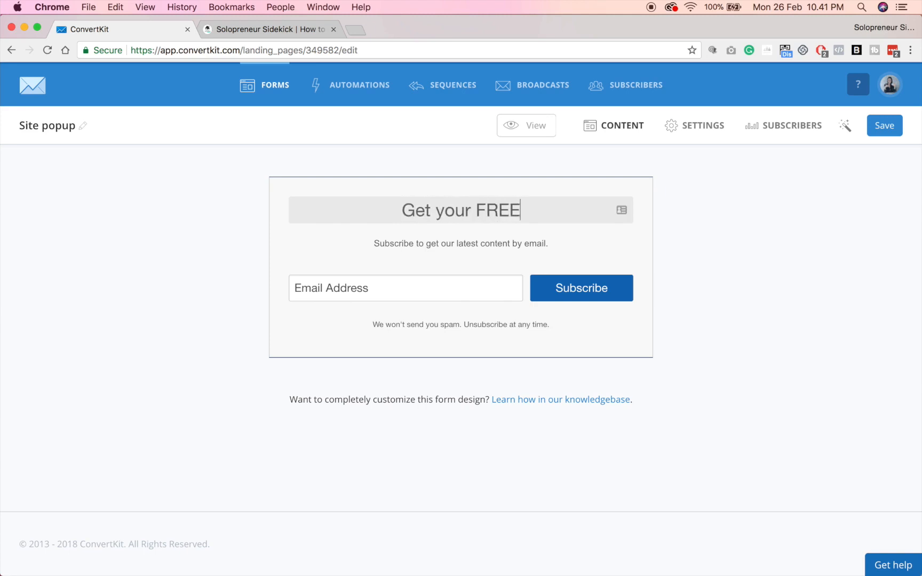
{"action": "type", "text": " Guide!"}
{"action": "left_click", "coordinate": [794, 369]}
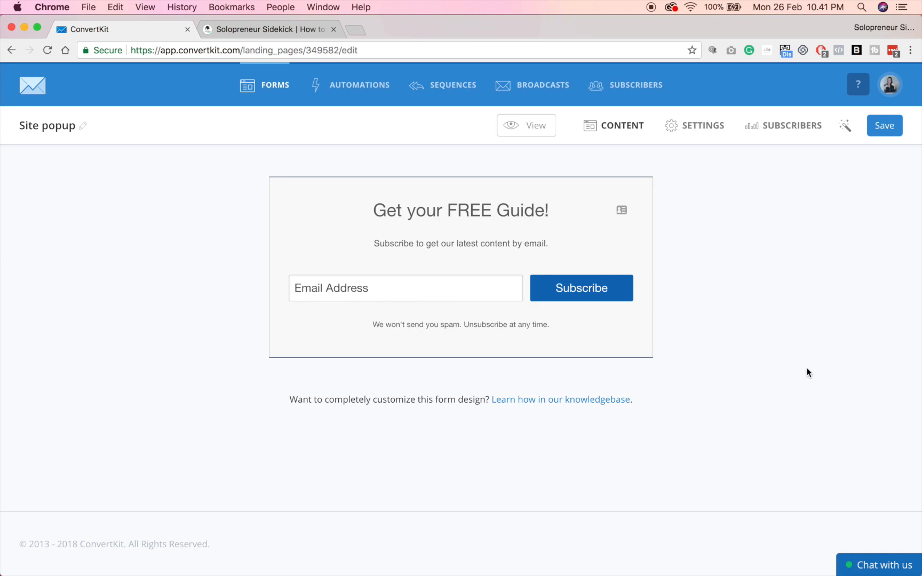
Set the subtitle to 'Learn how to launch your website - fast!' and the button to 'YES I WANT IT!'.
{"action": "triple_click", "coordinate": [441, 244]}
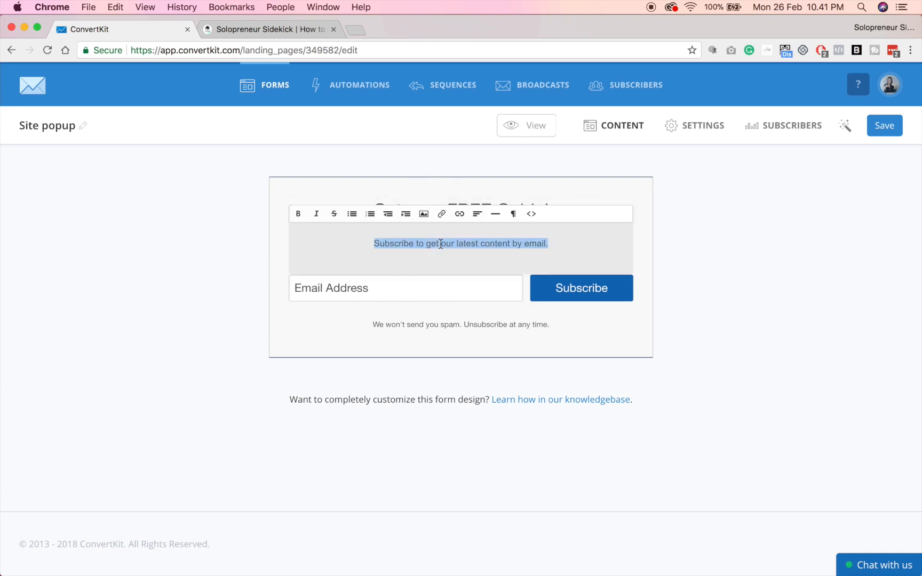
{"action": "type", "text": "Learn how to launch your website - fast!"}
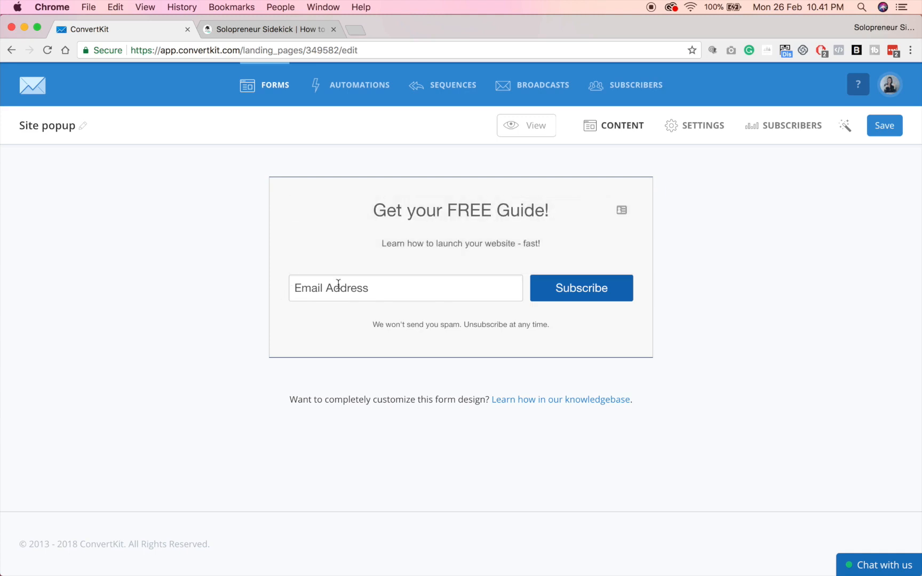
{"action": "double_click", "coordinate": [580, 288]}
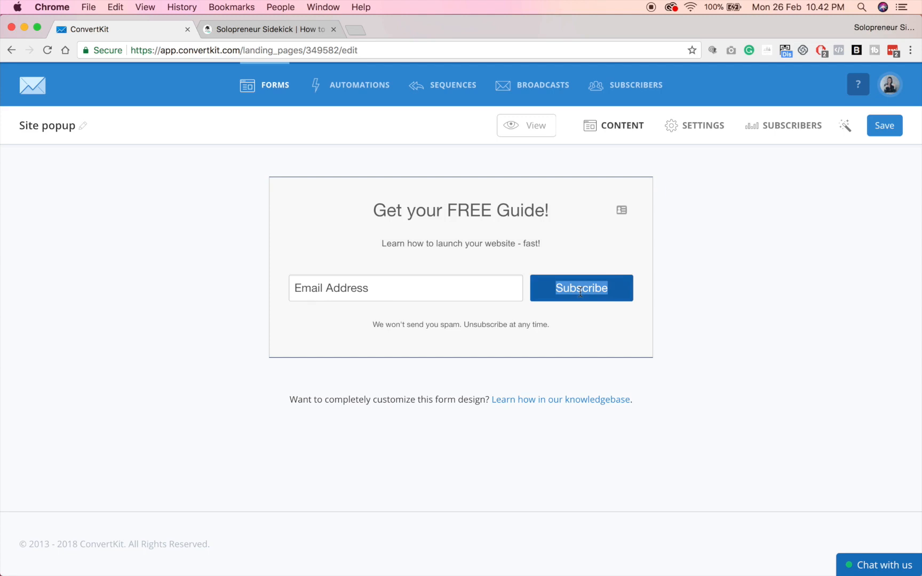
{"action": "key", "text": "BackSpace"}
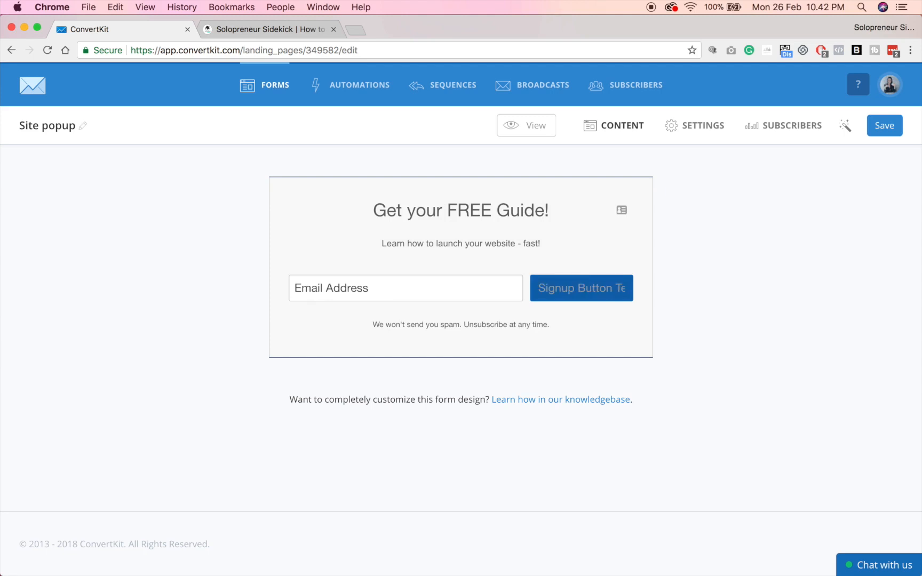
{"action": "type", "text": "YES I"}
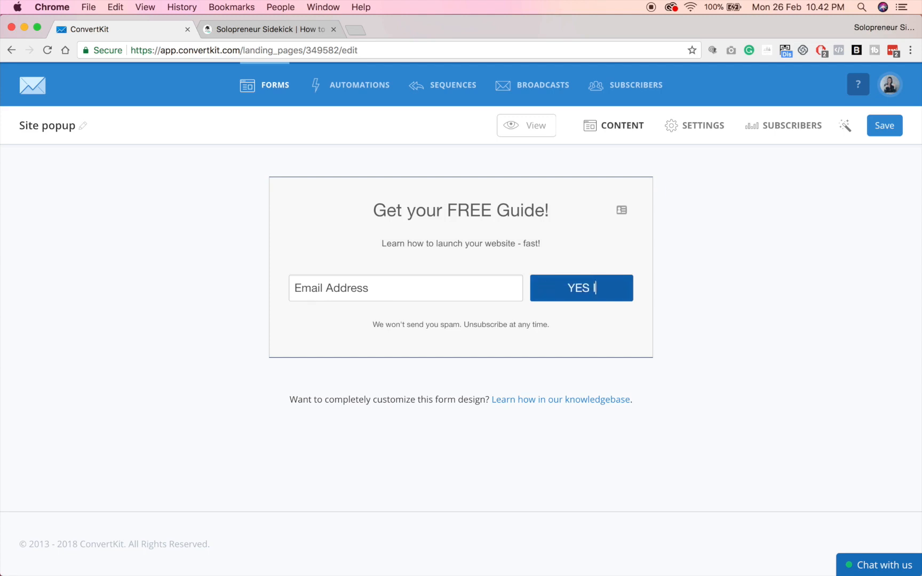
{"action": "type", "text": " WANT IT!"}
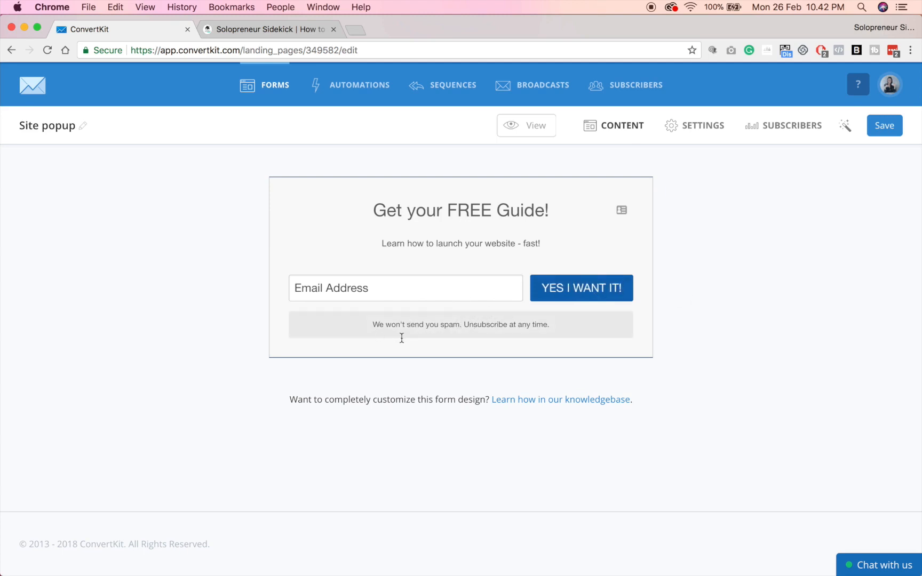
Delete the disclaimer line beneath the button.
{"action": "double_click", "coordinate": [436, 326]}
{"action": "triple_click", "coordinate": [436, 326]}
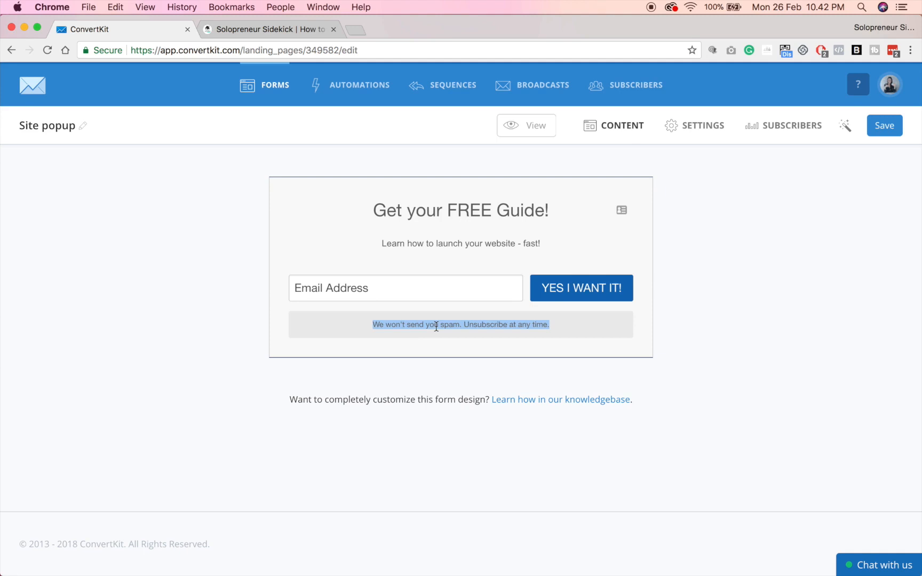
{"action": "left_click", "coordinate": [461, 325]}
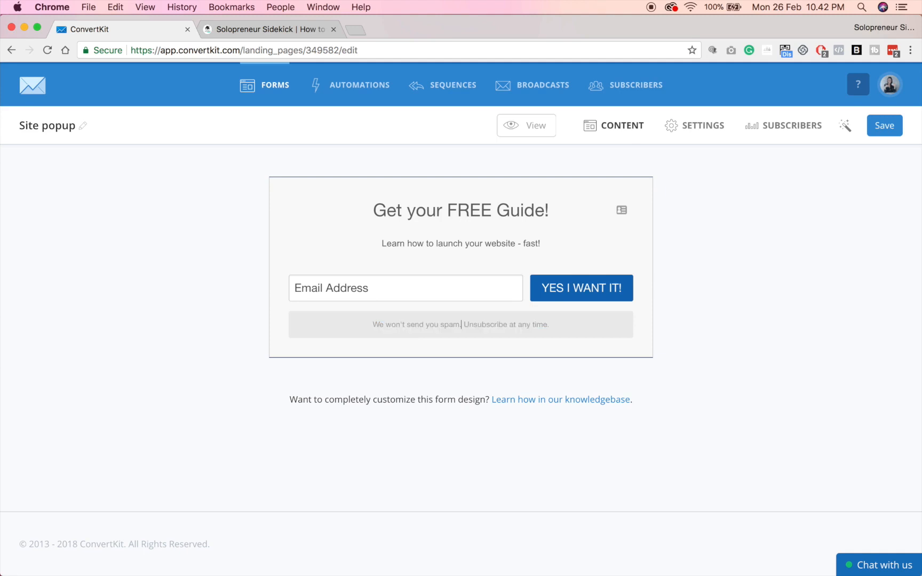
{"action": "key", "text": "super+a"}
{"action": "key", "text": "BackSpace"}
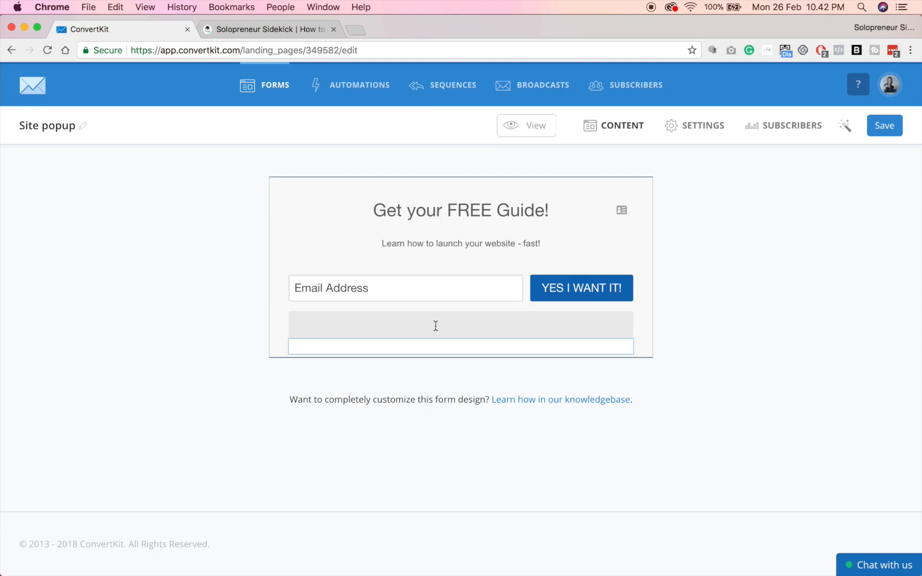
Set the form's accent colour to magenta, hex e618ca.
{"action": "left_click", "coordinate": [851, 129]}
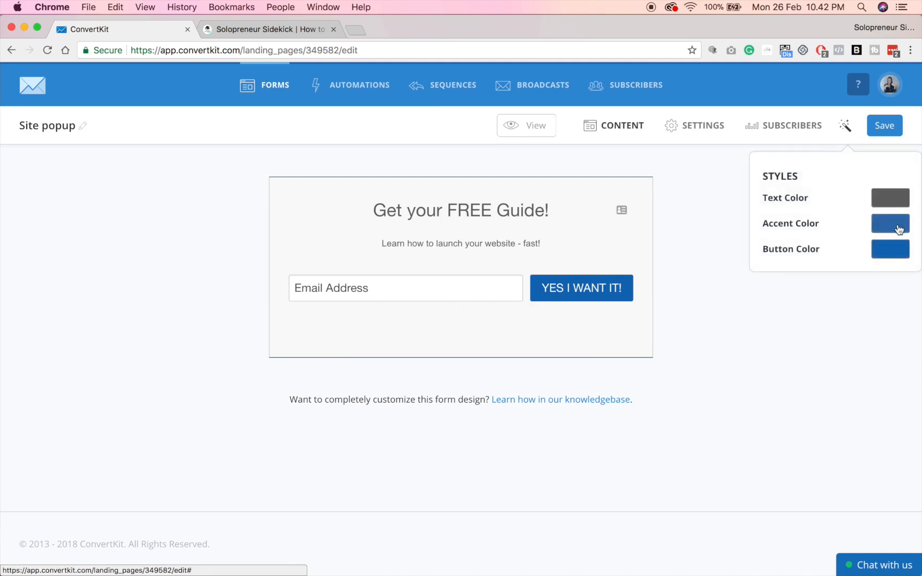
{"action": "left_click", "coordinate": [899, 229]}
{"action": "mouse_move", "coordinate": [880, 224]}
{"action": "left_mouse_down"}
{"action": "mouse_move", "coordinate": [880, 213]}
{"action": "mouse_move", "coordinate": [845, 208]}
{"action": "mouse_move", "coordinate": [852, 203]}
{"action": "left_mouse_up"}
{"action": "double_click", "coordinate": [834, 302]}
{"action": "key", "text": "super+c"}
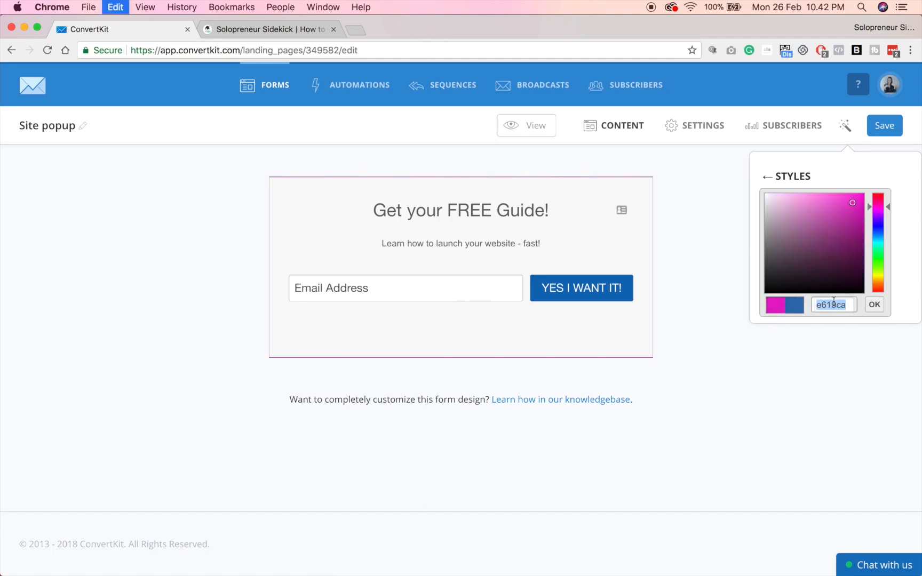
{"action": "left_click", "coordinate": [874, 305]}
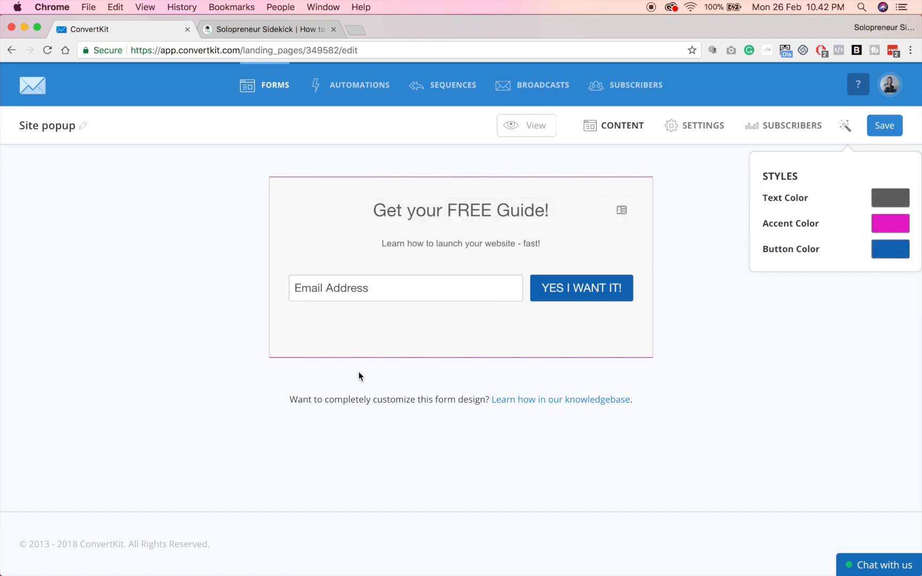
Apply the same magenta hex to the button colour and save the form.
{"action": "left_click", "coordinate": [896, 255]}
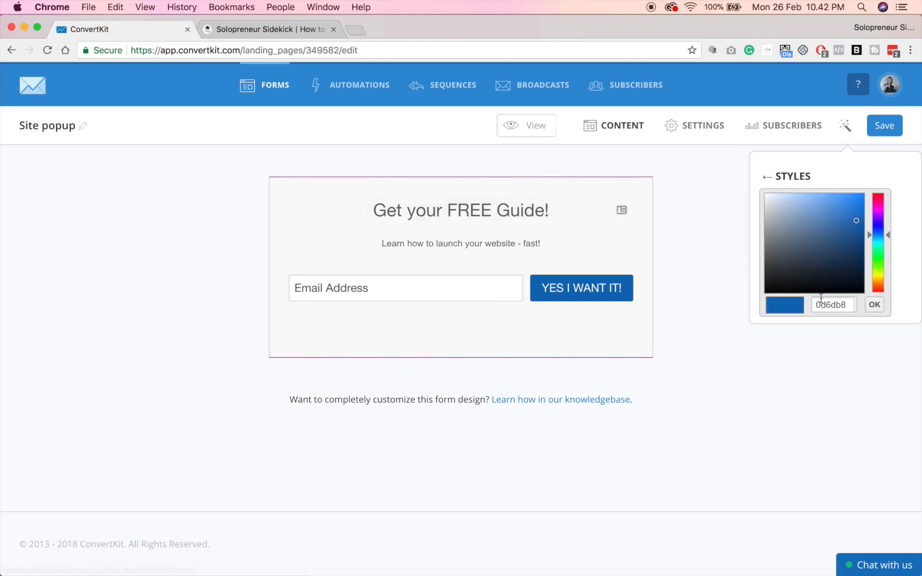
{"action": "double_click", "coordinate": [821, 302]}
{"action": "key", "text": "cmd+v"}
{"action": "left_click", "coordinate": [874, 305]}
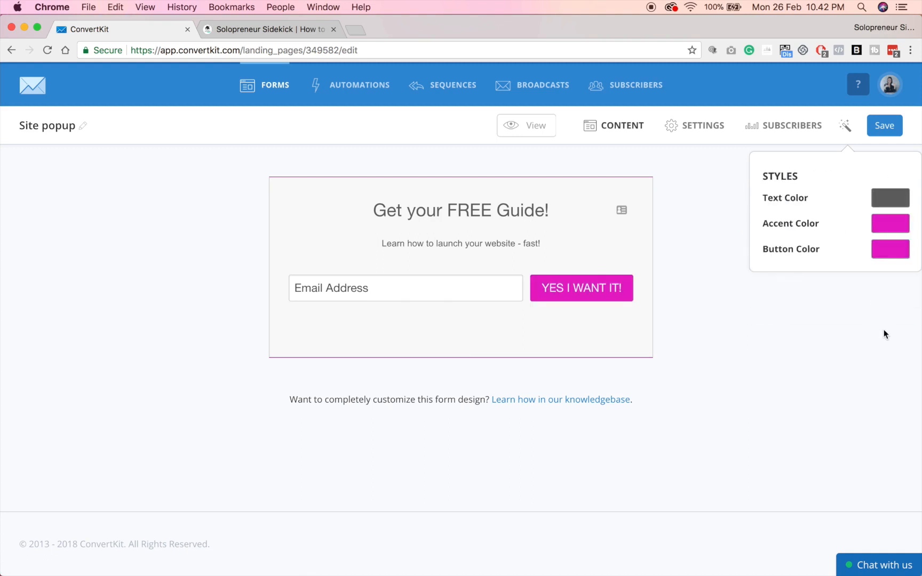
{"action": "left_click", "coordinate": [885, 129]}
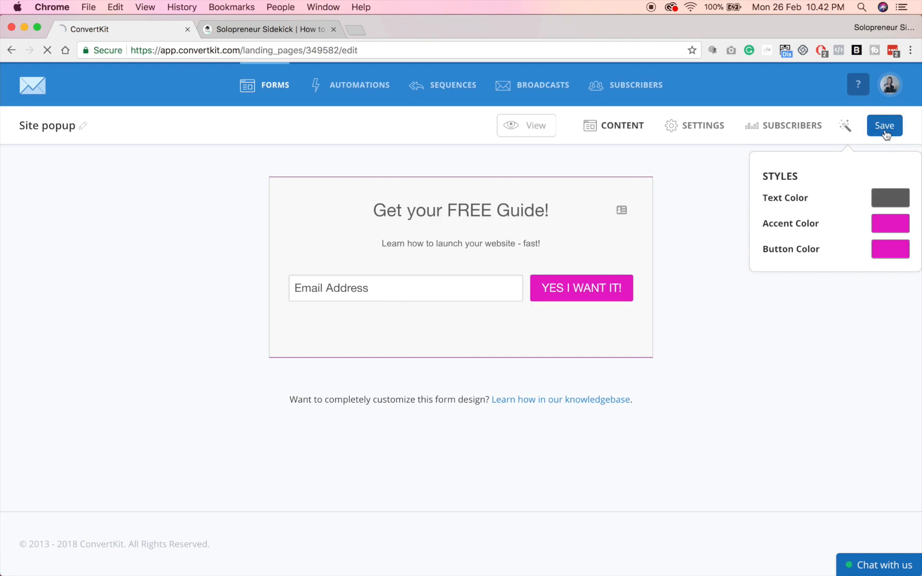
Relabel the incentive email's confirm button to 'DOWNLOAD NOW'.
{"action": "left_click", "coordinate": [694, 128]}
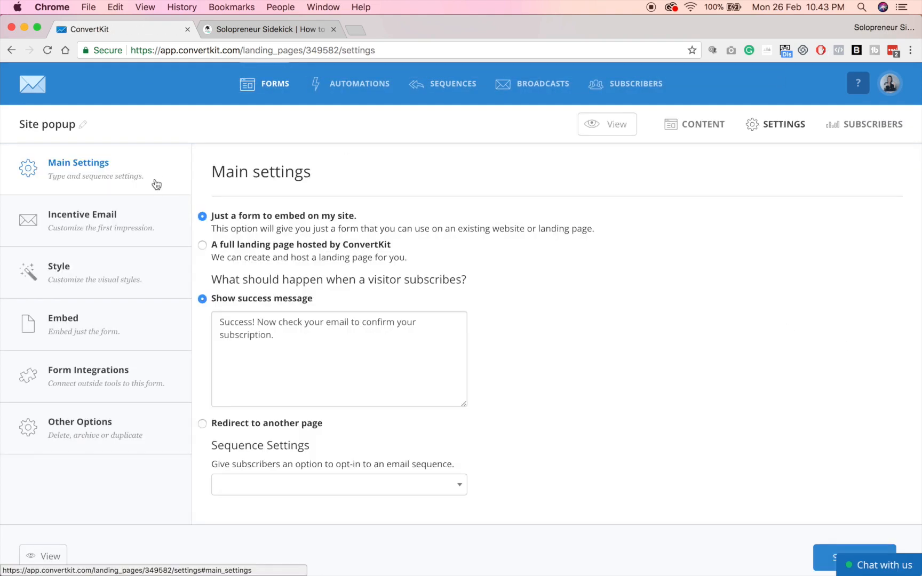
{"action": "left_click", "coordinate": [110, 229]}
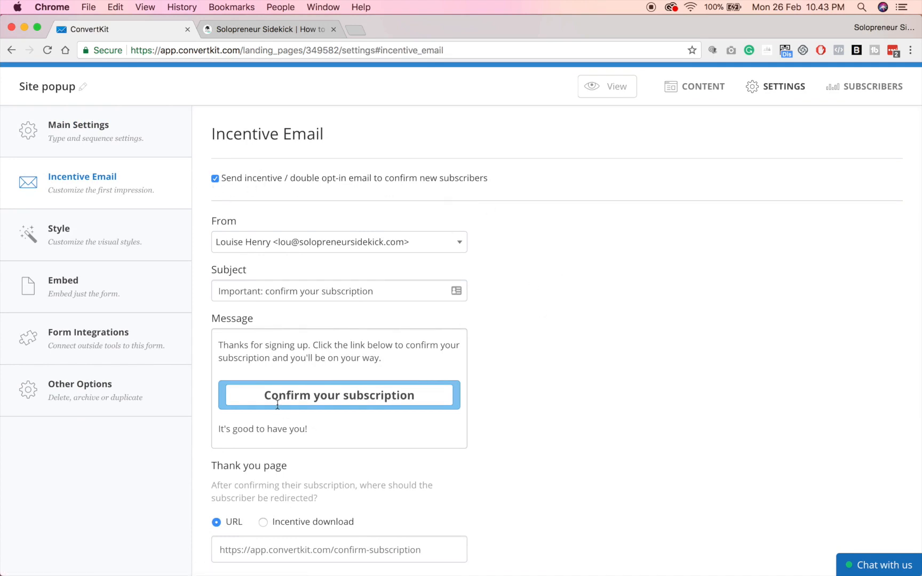
{"action": "left_click_drag", "start_coordinate": [266, 398], "coordinate": [439, 410]}
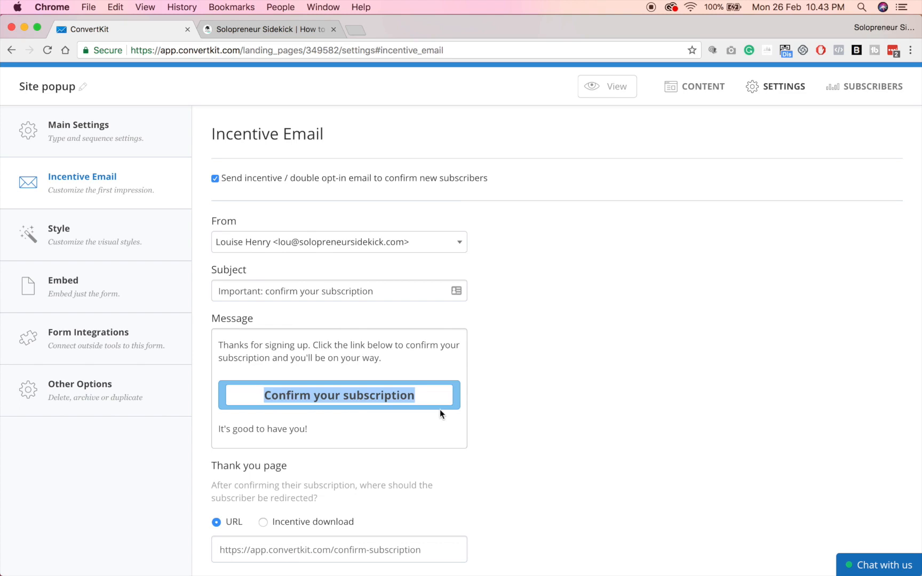
{"action": "type", "text": "DO"}
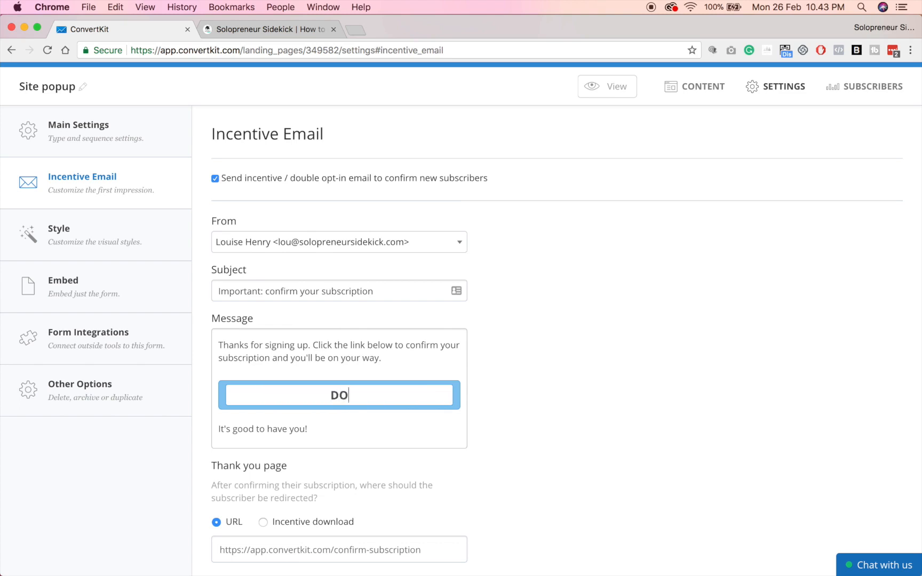
{"action": "type", "text": "WNLOAD NOW"}
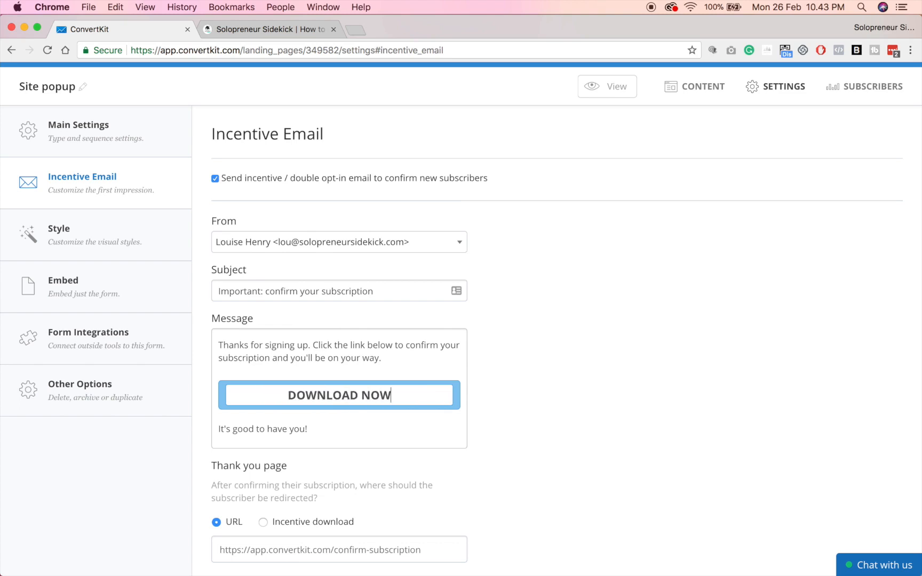
Set the thank-you page to Incentive download.
{"action": "left_click", "coordinate": [263, 521]}
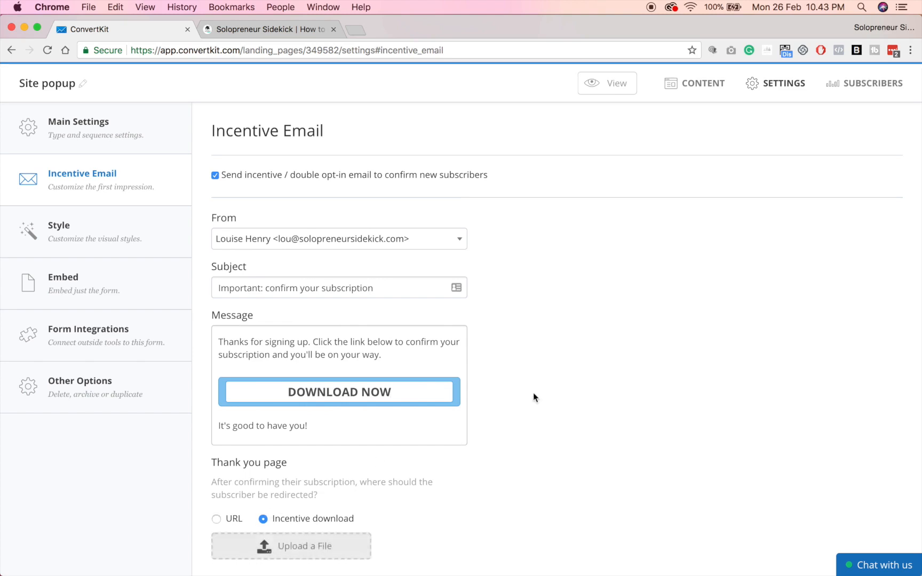
{"action": "scroll", "coordinate": [533, 393], "scroll_direction": "down", "scroll_amount": 3}
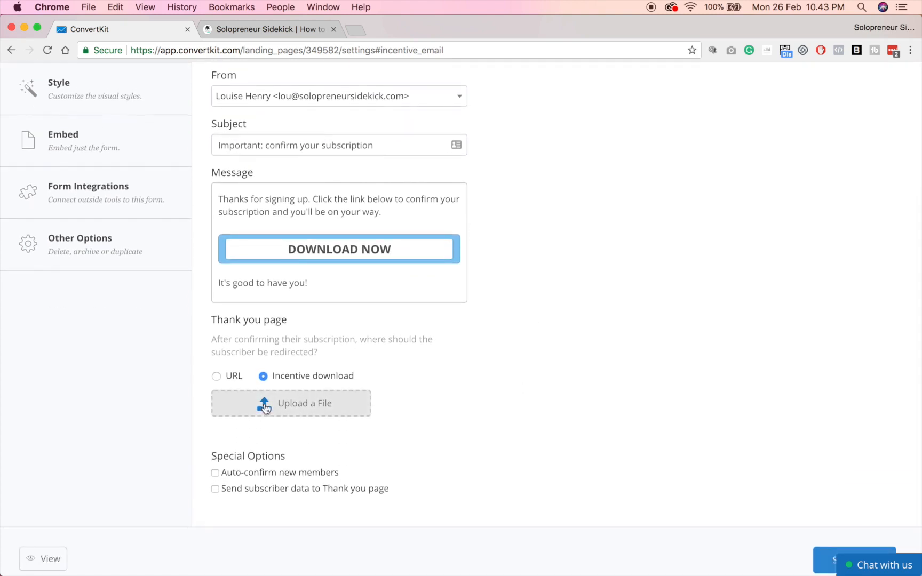
{"action": "scroll", "coordinate": [266, 404], "scroll_direction": "up", "scroll_amount": 5}
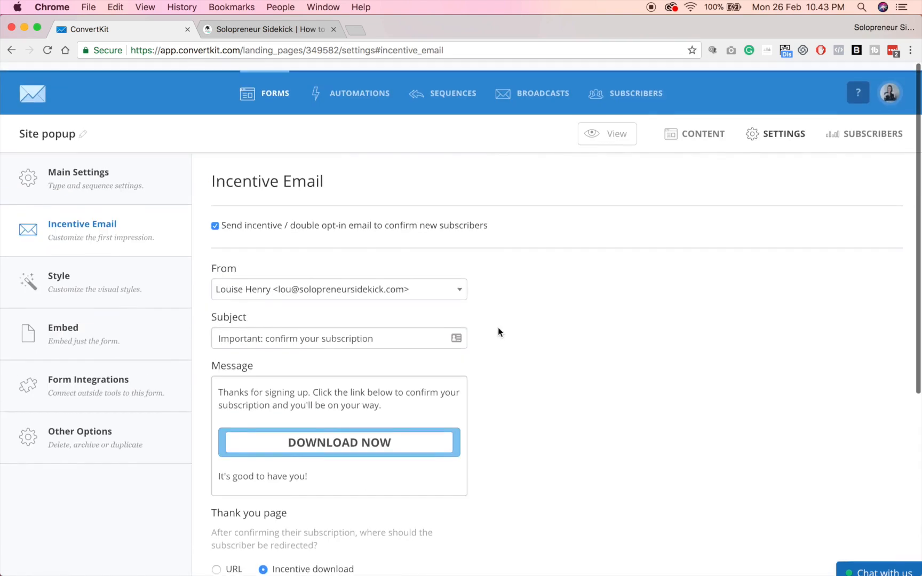
{"action": "left_click", "coordinate": [89, 282]}
{"action": "scroll", "coordinate": [610, 223], "scroll_direction": "down", "scroll_amount": 5}
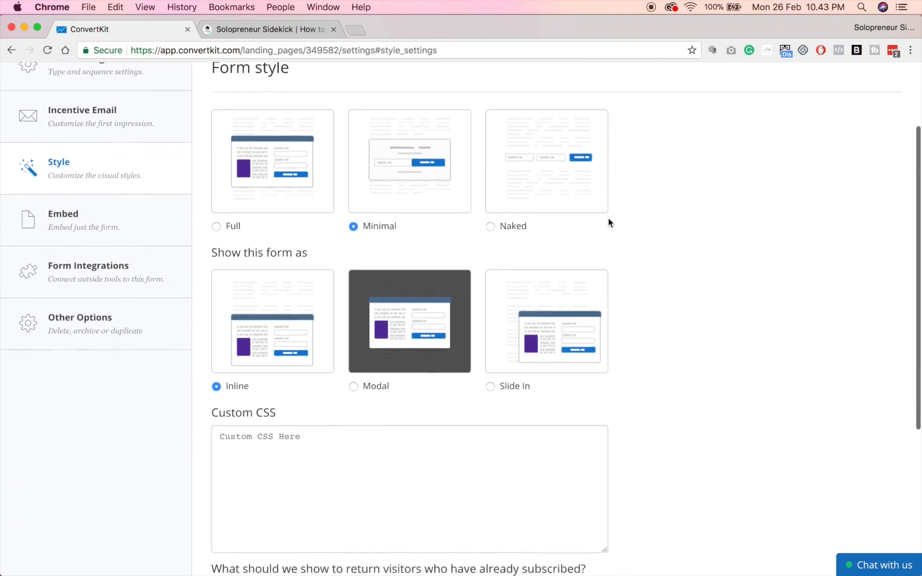
{"action": "scroll", "coordinate": [609, 223], "scroll_direction": "down", "scroll_amount": 1}
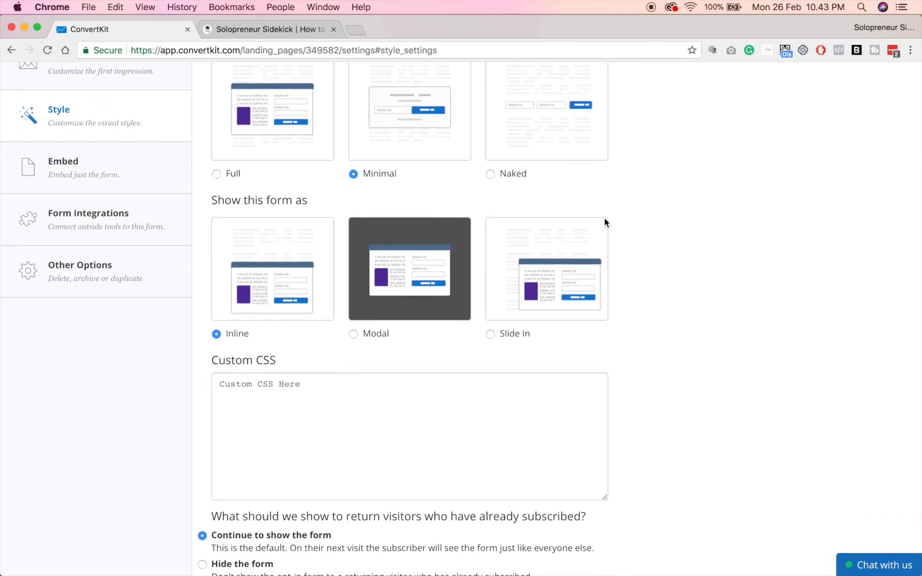
{"action": "left_click", "coordinate": [354, 335]}
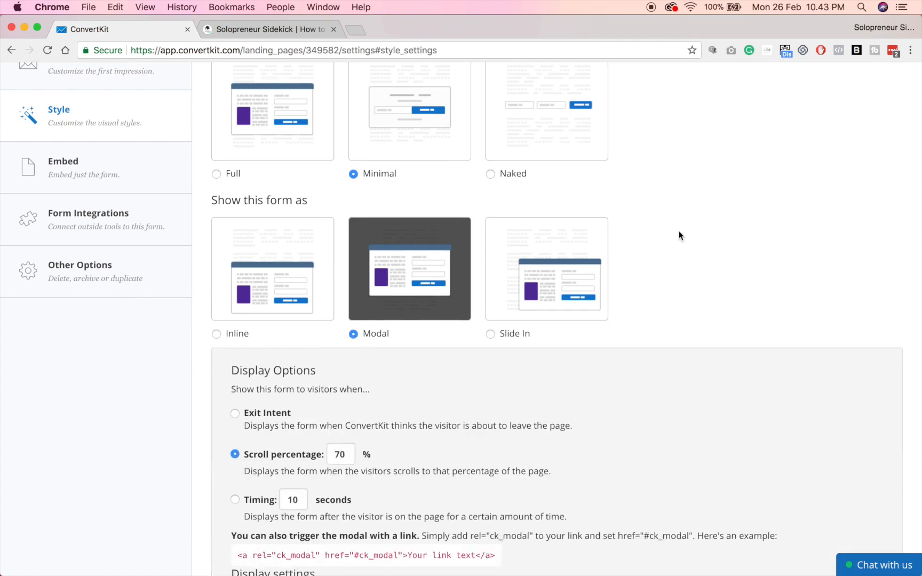
{"action": "scroll", "coordinate": [679, 235], "scroll_direction": "down", "scroll_amount": 5}
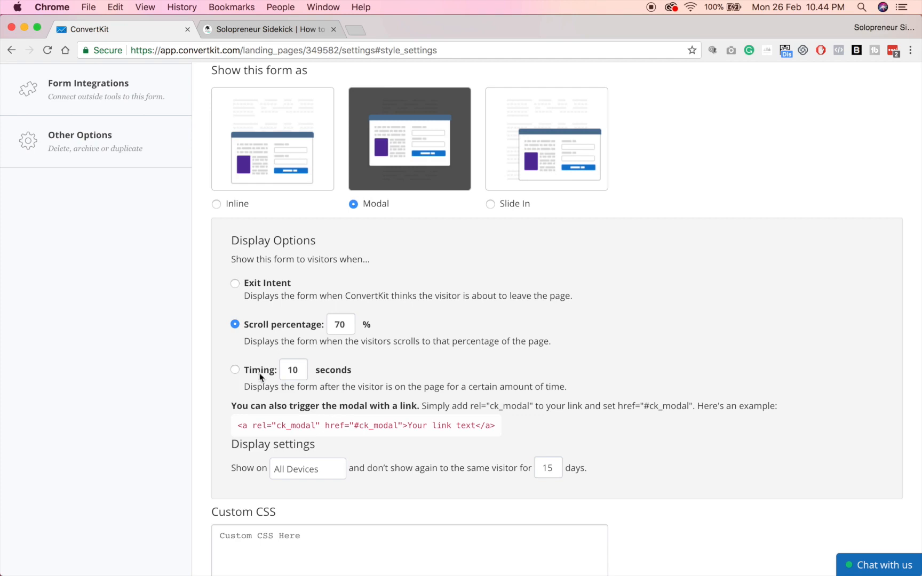
Trigger the modal by timing, after 15 seconds on the page.
{"action": "left_click", "coordinate": [235, 371]}
{"action": "double_click", "coordinate": [292, 374]}
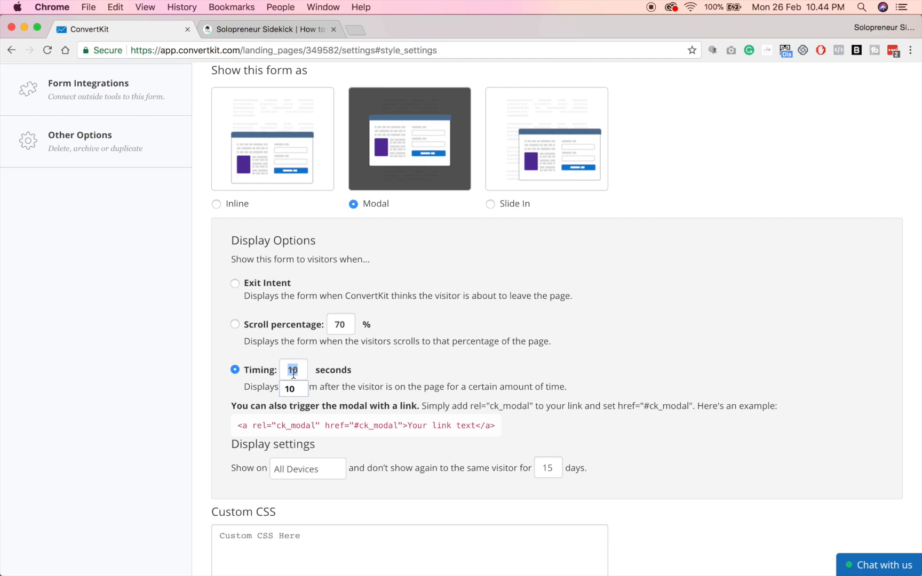
{"action": "type", "text": "15"}
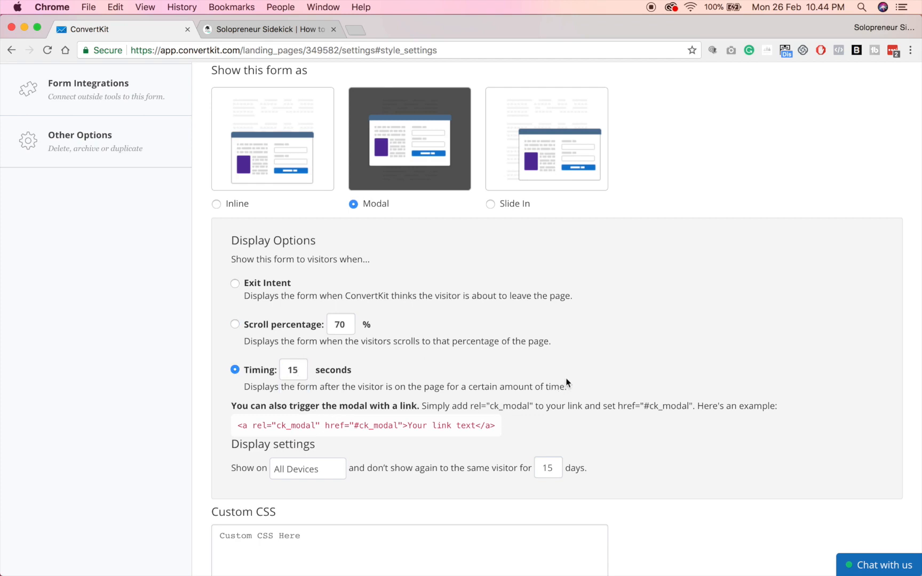
{"action": "scroll", "coordinate": [581, 317], "scroll_direction": "down", "scroll_amount": 2}
{"action": "scroll", "coordinate": [581, 319], "scroll_direction": "down", "scroll_amount": 1}
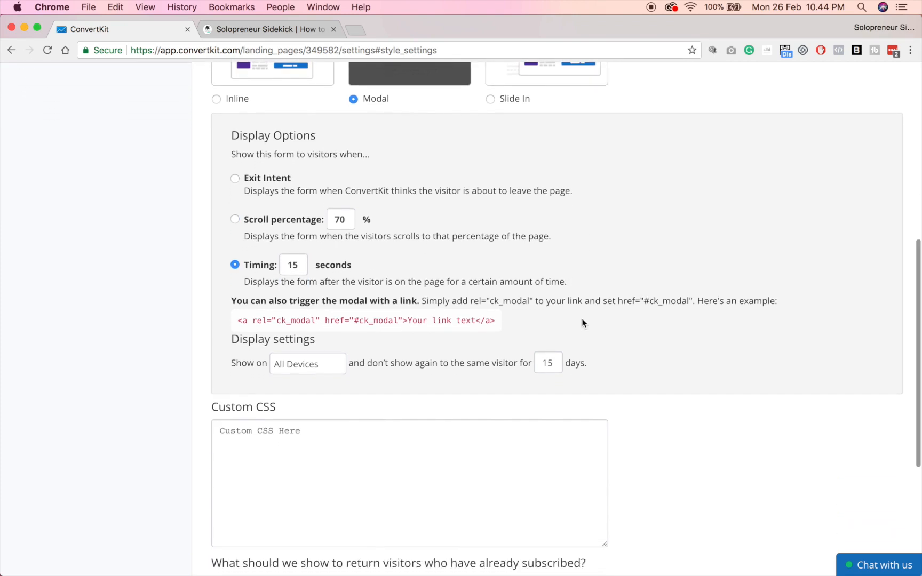
Keep Show on as All Devices and set the don't-show-again period to 0 days.
{"action": "left_click", "coordinate": [336, 367]}
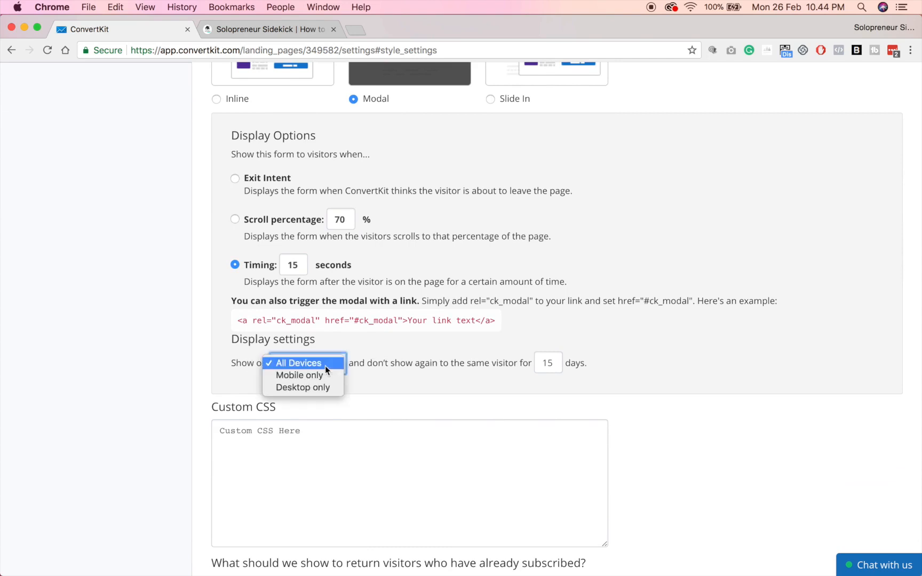
{"action": "left_click", "coordinate": [325, 365]}
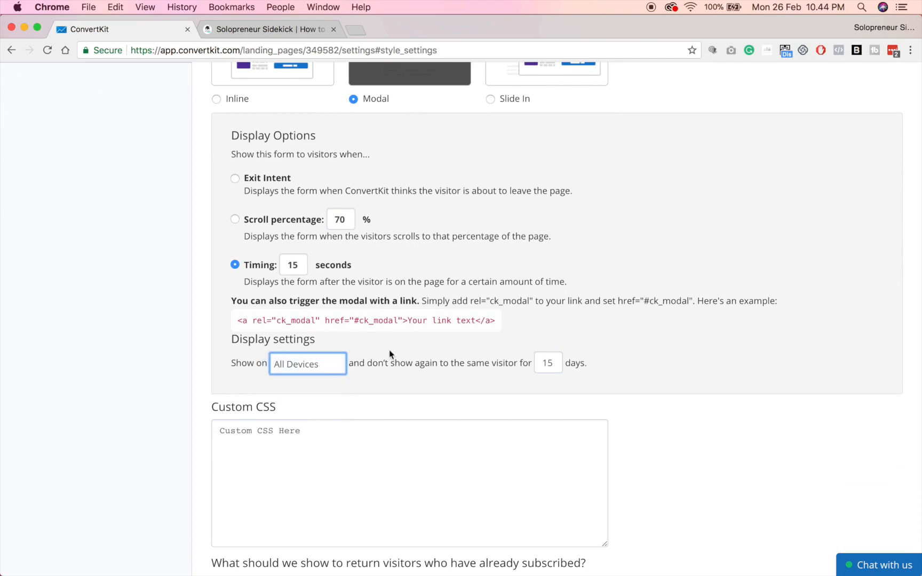
{"action": "left_click_drag", "start_coordinate": [366, 363], "coordinate": [516, 377]}
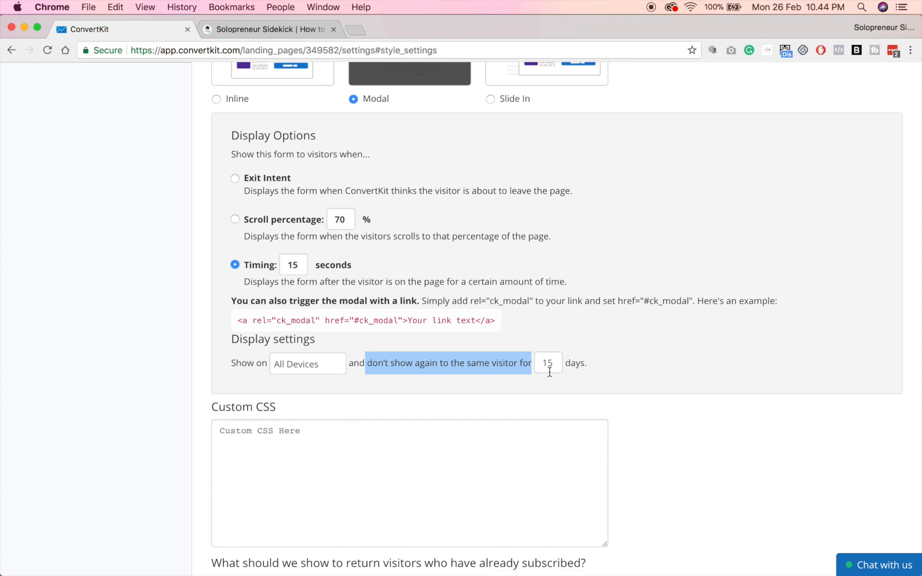
{"action": "left_click", "coordinate": [590, 379]}
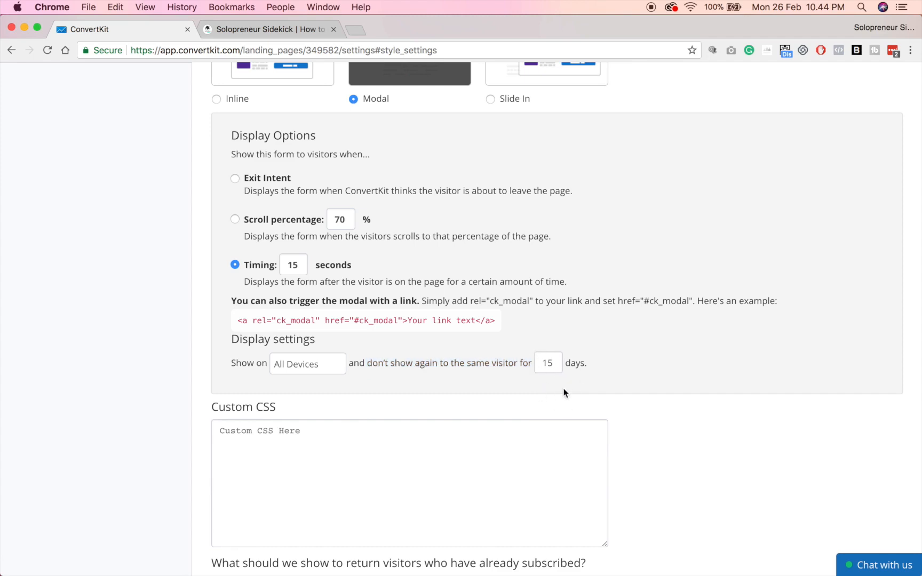
{"action": "double_click", "coordinate": [548, 364]}
{"action": "type", "text": "0"}
{"action": "scroll", "coordinate": [676, 278], "scroll_direction": "down", "scroll_amount": 4}
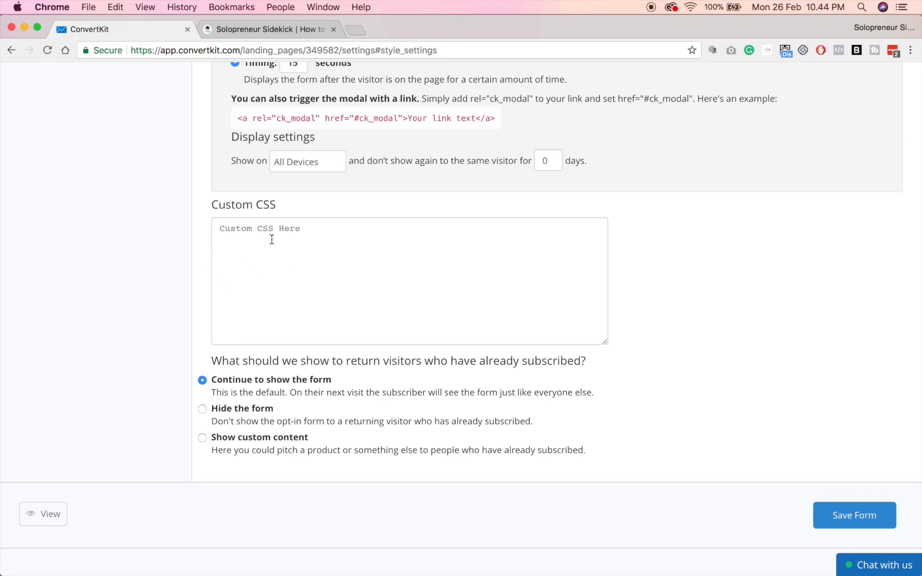
{"action": "scroll", "coordinate": [635, 237], "scroll_direction": "down", "scroll_amount": 1}
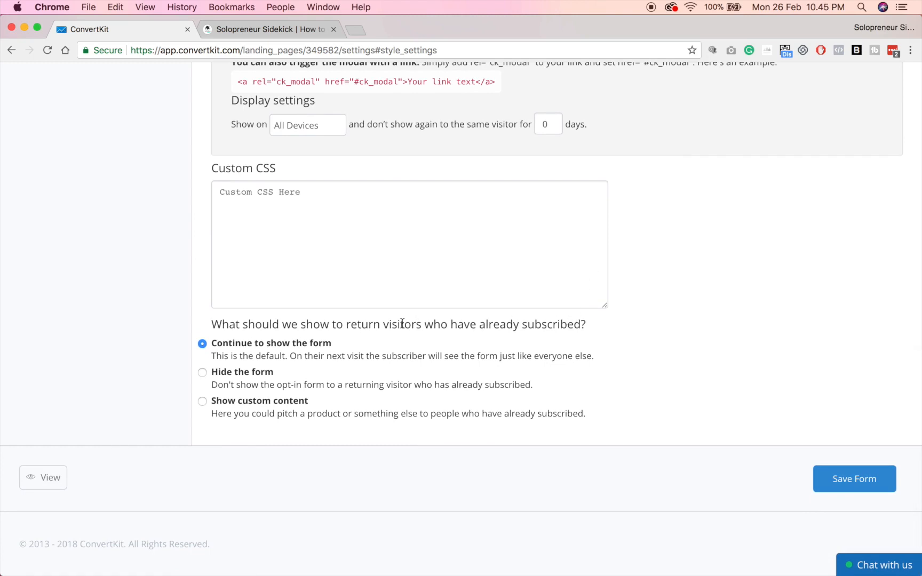
Hide the form from returning subscribers, save, and end the success message with 'for your download.'.
{"action": "left_click", "coordinate": [202, 375]}
{"action": "left_click", "coordinate": [870, 490]}
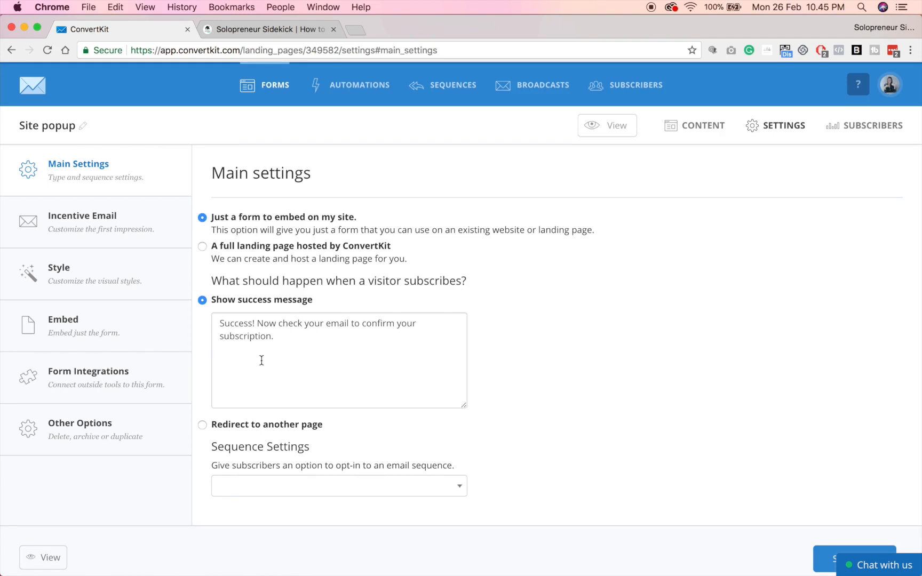
{"action": "left_click_drag", "start_coordinate": [350, 323], "coordinate": [369, 349]}
{"action": "key", "text": "BackSpace"}
{"action": "type", "text": "f"}
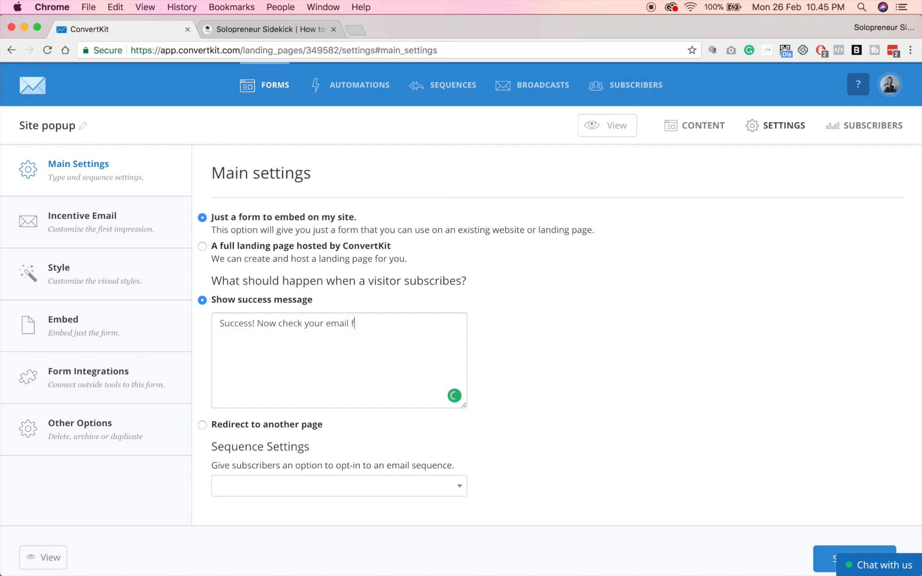
{"action": "type", "text": "or your download."}
{"action": "left_click", "coordinate": [105, 323]}
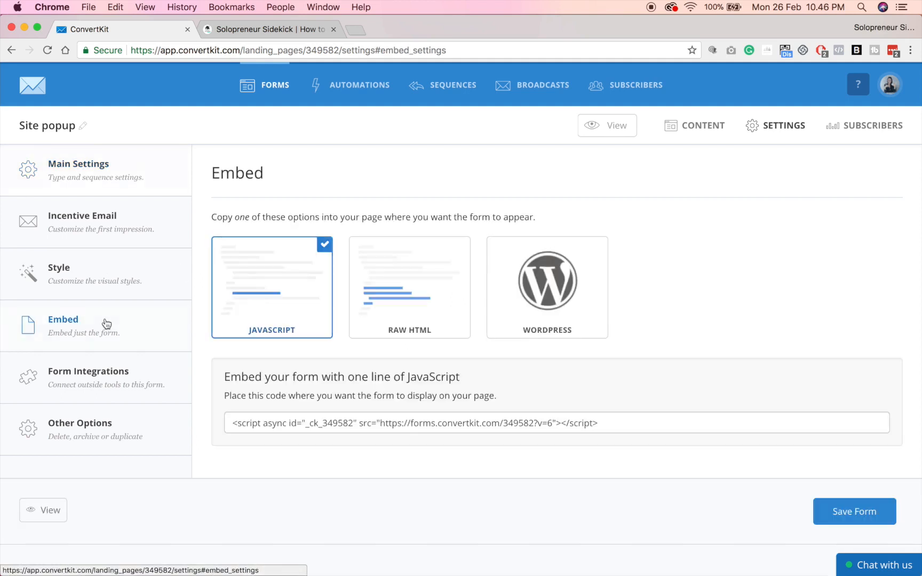
Select the one-line JavaScript embed code and switch to the Squarespace editor tab.
{"action": "left_click", "coordinate": [307, 427]}
{"action": "key", "text": "super+c"}
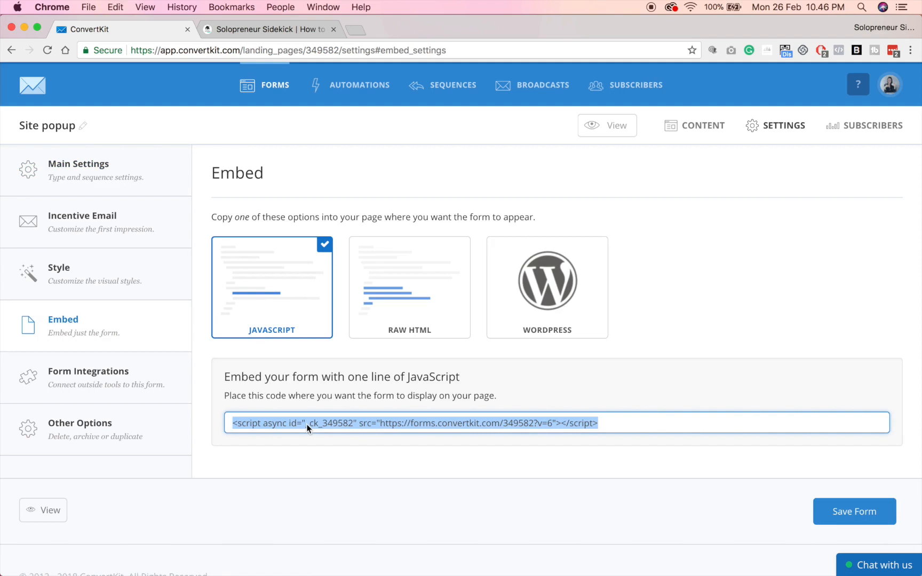
{"action": "left_click", "coordinate": [291, 31]}
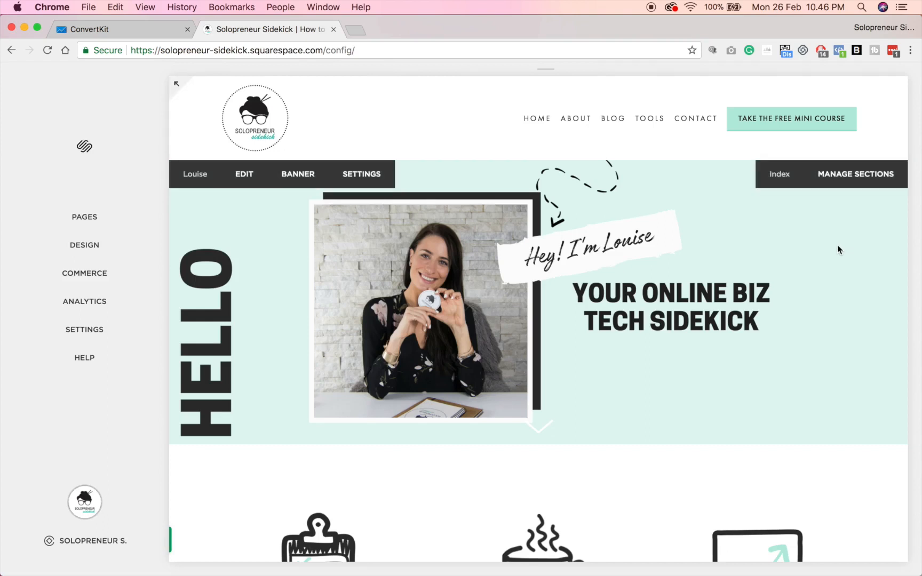
Go to the site Settings and open Advanced under Website.
{"action": "left_click", "coordinate": [84, 330]}
{"action": "scroll", "coordinate": [84, 338], "scroll_direction": "down", "scroll_amount": 2}
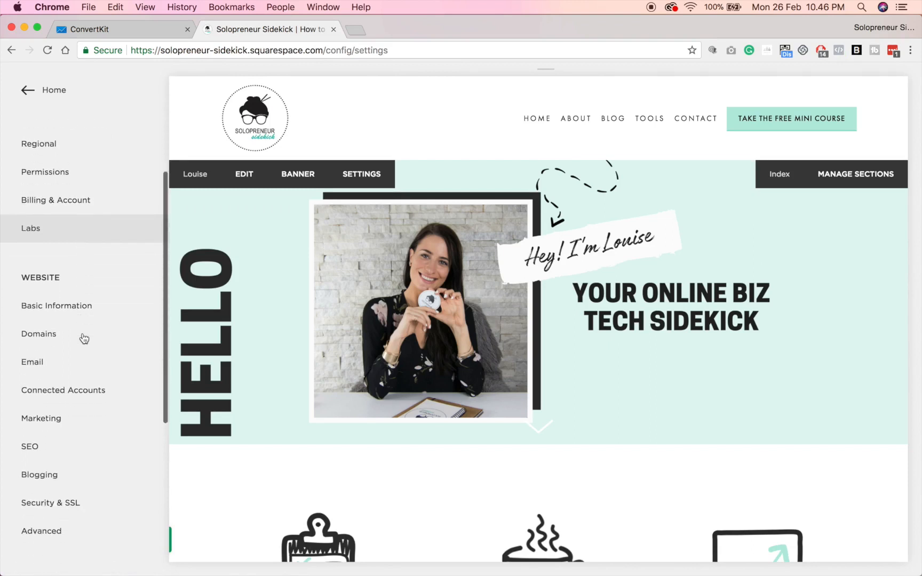
{"action": "scroll", "coordinate": [84, 338], "scroll_direction": "down", "scroll_amount": 4}
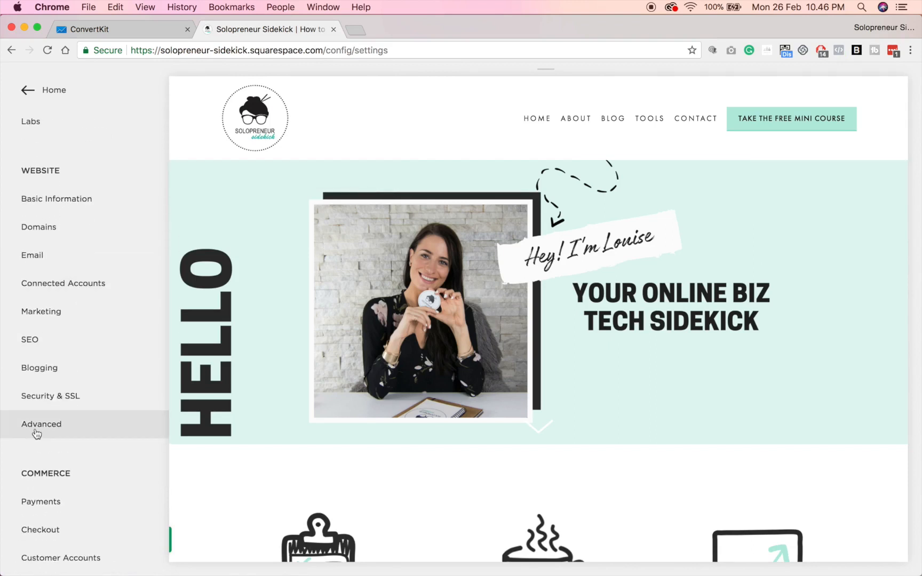
{"action": "left_click", "coordinate": [36, 434]}
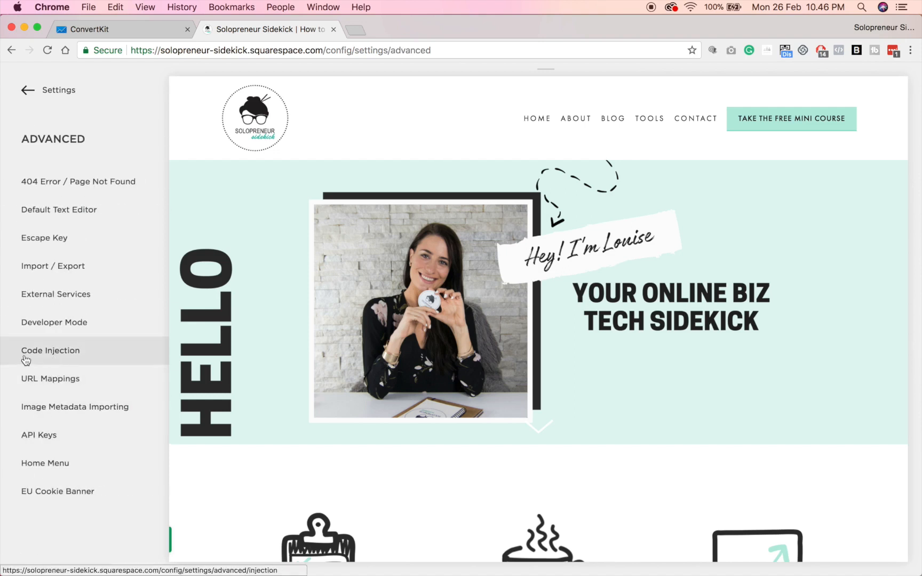
Paste the ConvertKit embed script as line 23 of the header Code Injection and save.
{"action": "left_click", "coordinate": [55, 352]}
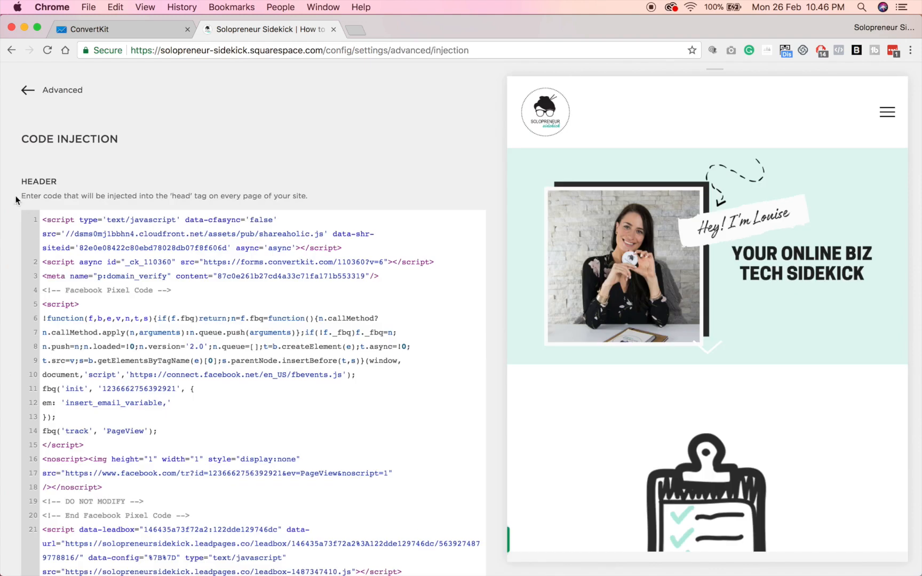
{"action": "scroll", "coordinate": [384, 299], "scroll_direction": "down", "scroll_amount": 3}
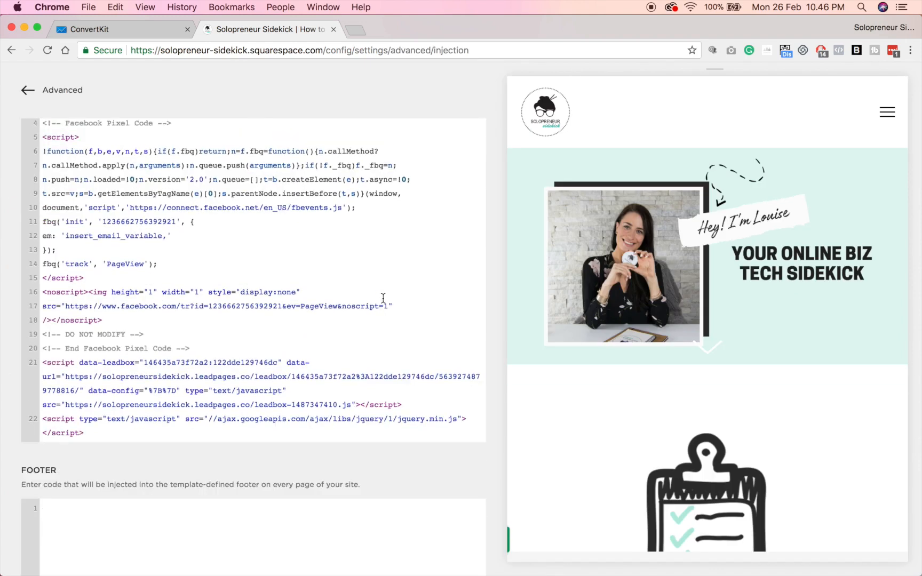
{"action": "scroll", "coordinate": [382, 298], "scroll_direction": "up", "scroll_amount": 1}
{"action": "scroll", "coordinate": [151, 238], "scroll_direction": "down", "scroll_amount": 1}
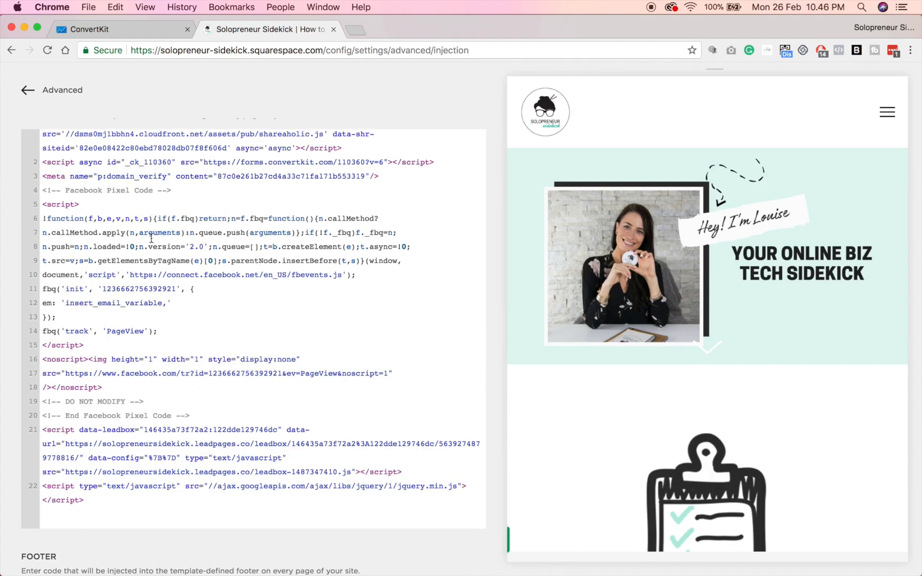
{"action": "left_click", "coordinate": [101, 503]}
{"action": "key", "text": "Return"}
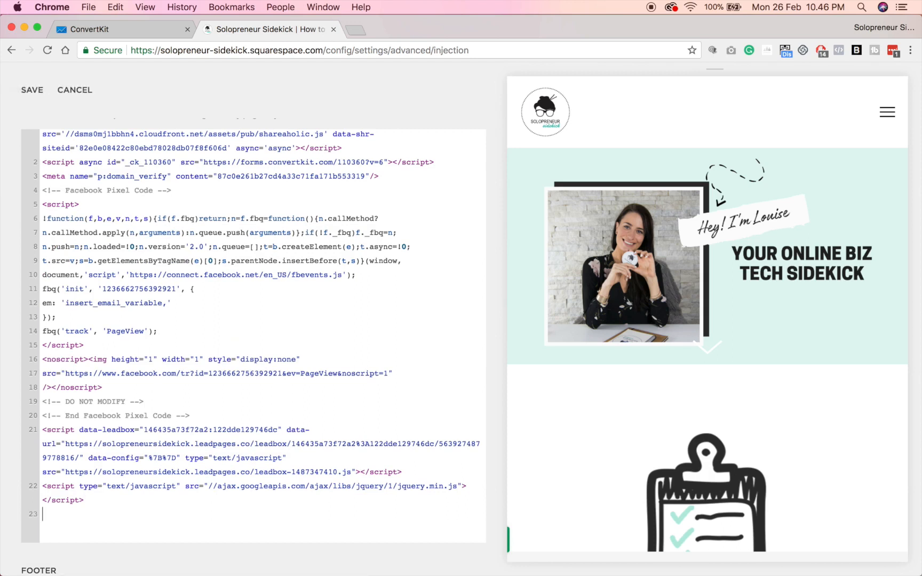
{"action": "key", "text": "super+v"}
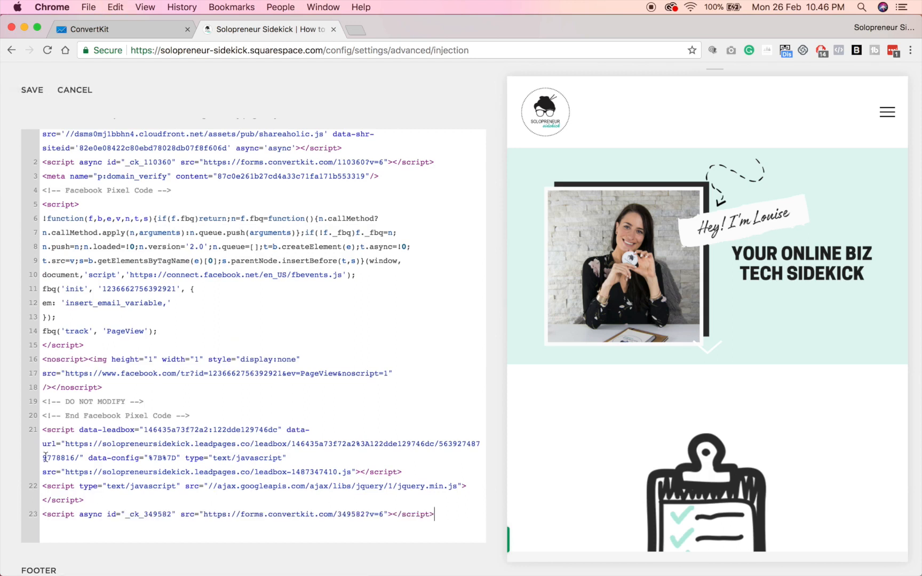
{"action": "left_click", "coordinate": [33, 90]}
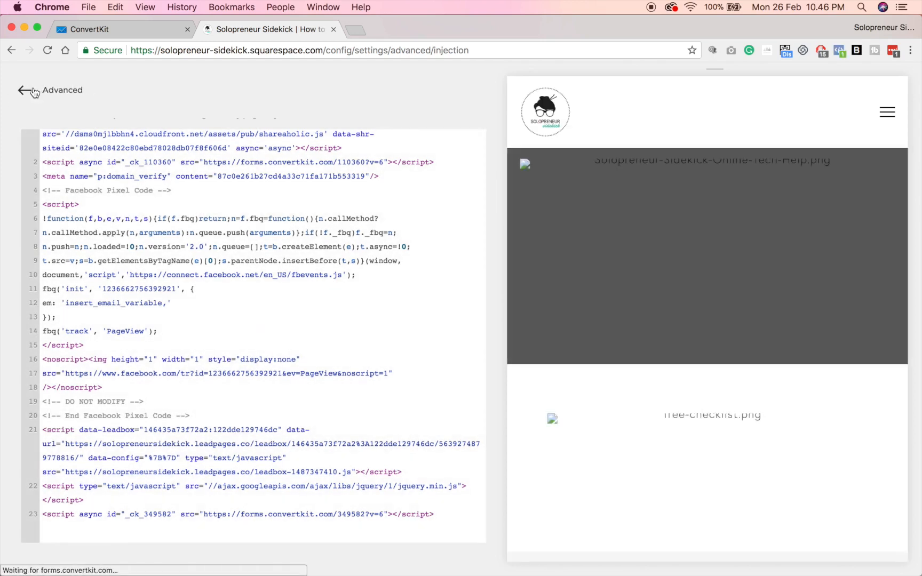
{"action": "left_click", "coordinate": [33, 91]}
Load the live Solopreneur Sidekick site in a new tab and scroll down until the popup appears.
{"action": "left_click", "coordinate": [355, 30]}
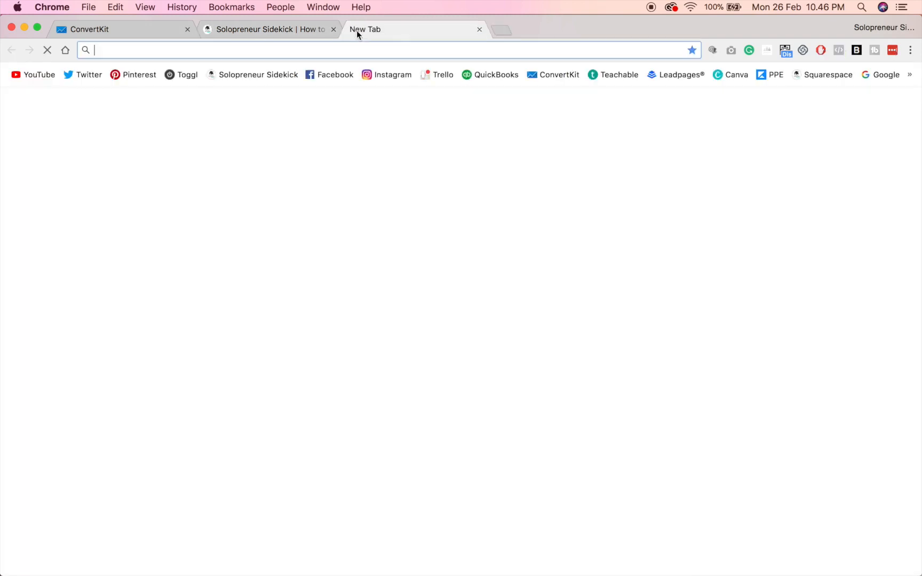
{"action": "type", "text": "solopreneursidekick.com"}
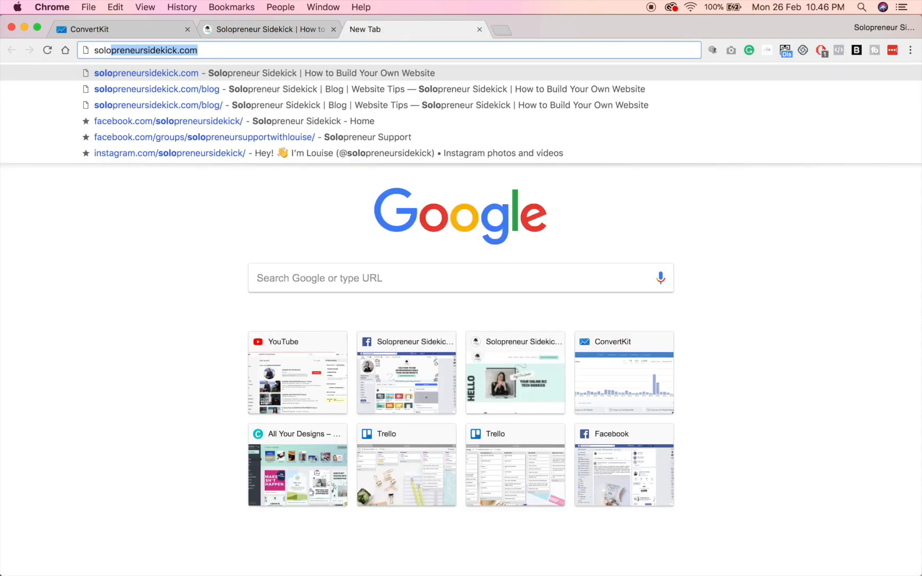
{"action": "key", "text": "Return"}
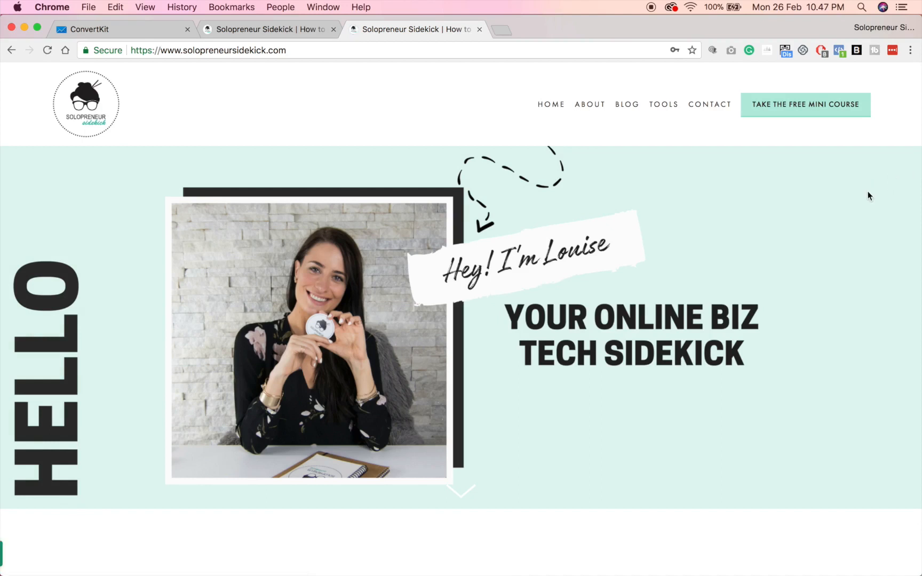
{"action": "scroll", "coordinate": [867, 196], "scroll_direction": "down", "scroll_amount": 5}
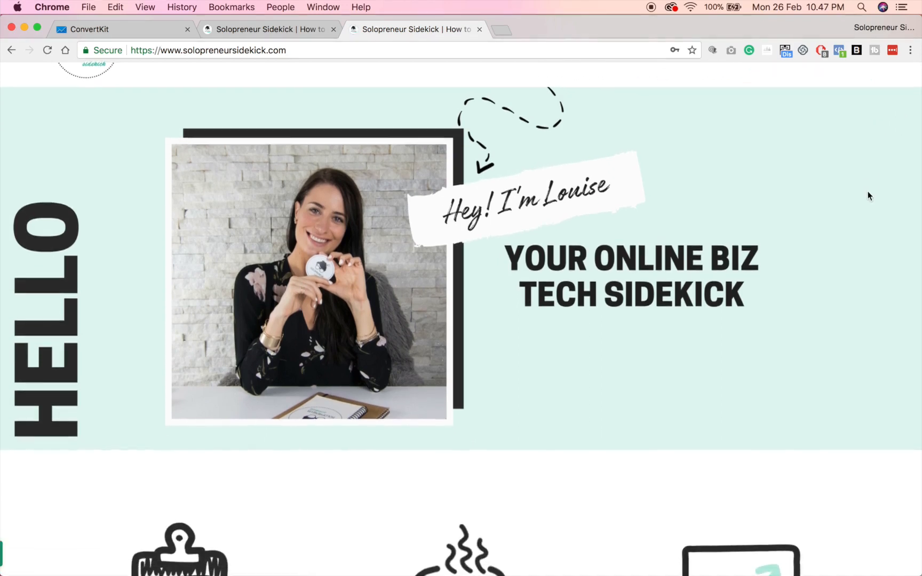
{"action": "scroll", "coordinate": [868, 196], "scroll_direction": "down", "scroll_amount": 6}
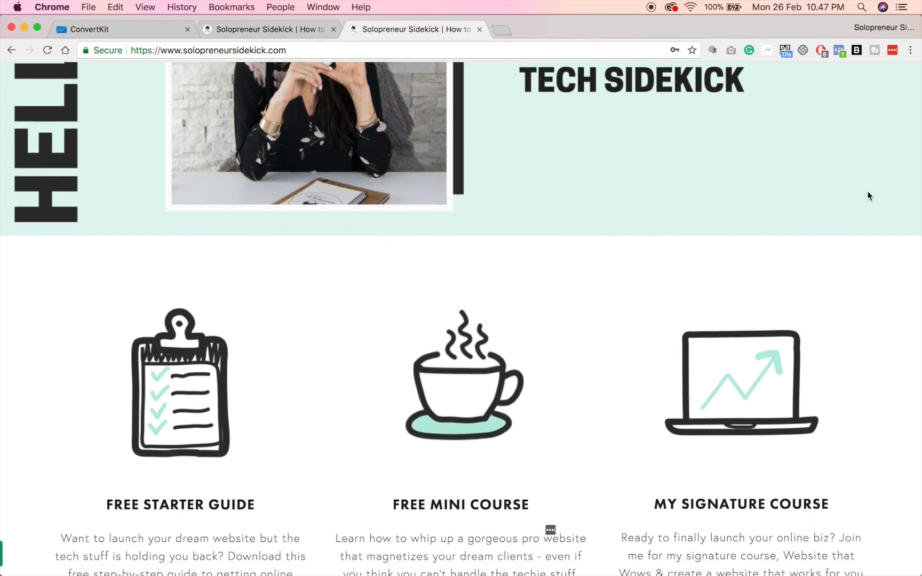
{"action": "scroll", "coordinate": [868, 196], "scroll_direction": "down", "scroll_amount": 6}
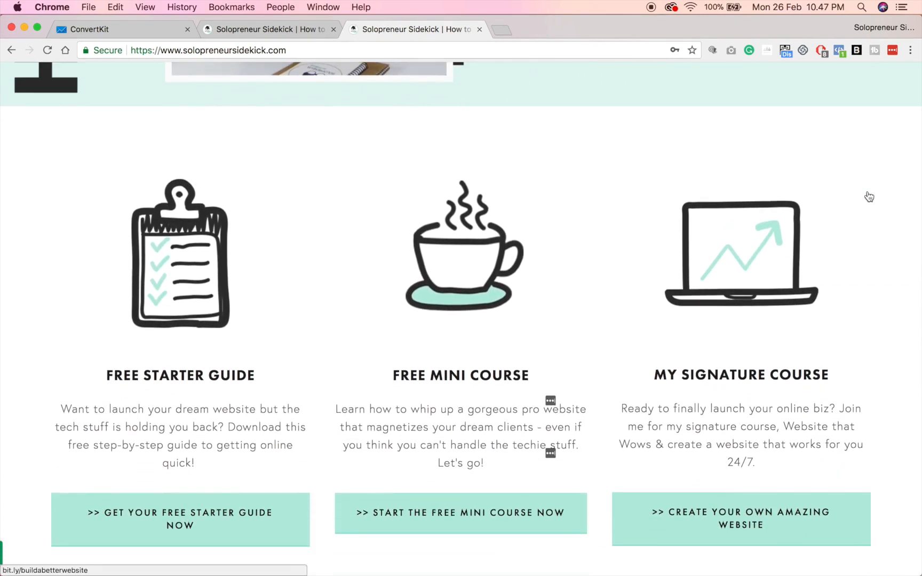
{"action": "scroll", "coordinate": [869, 197], "scroll_direction": "down", "scroll_amount": 5}
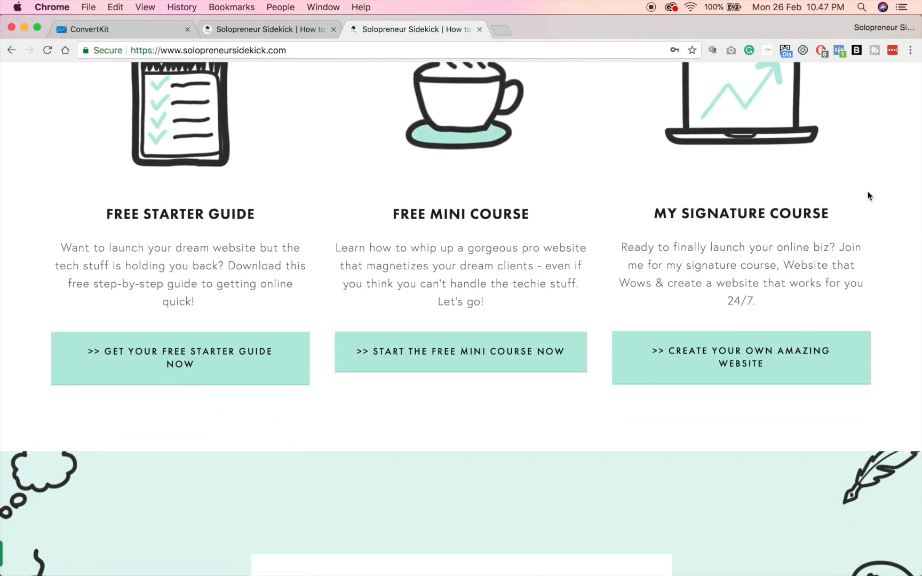
{"action": "scroll", "coordinate": [868, 196], "scroll_direction": "down", "scroll_amount": 1}
{"action": "scroll", "coordinate": [868, 193], "scroll_direction": "down", "scroll_amount": 4}
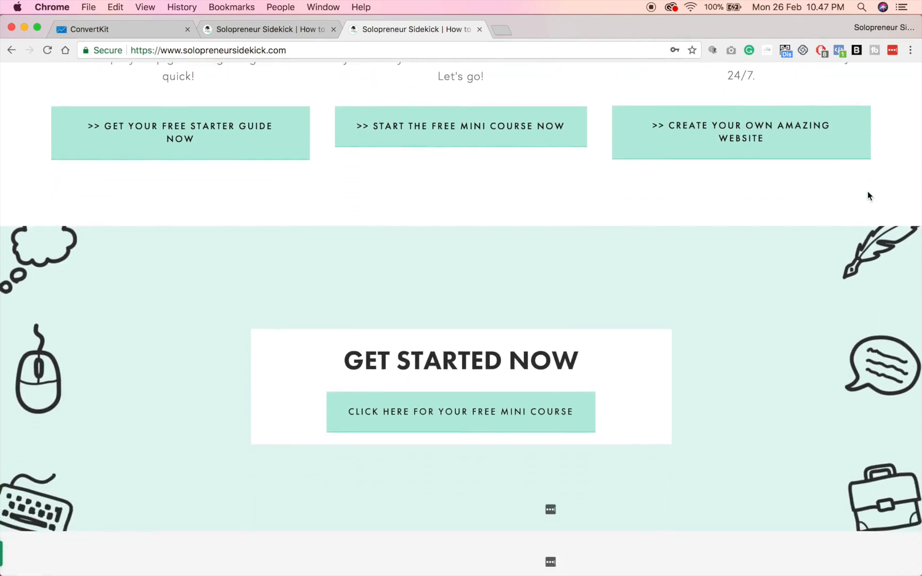
{"action": "scroll", "coordinate": [867, 193], "scroll_direction": "down", "scroll_amount": 2}
{"action": "scroll", "coordinate": [887, 241], "scroll_direction": "down", "scroll_amount": 20}
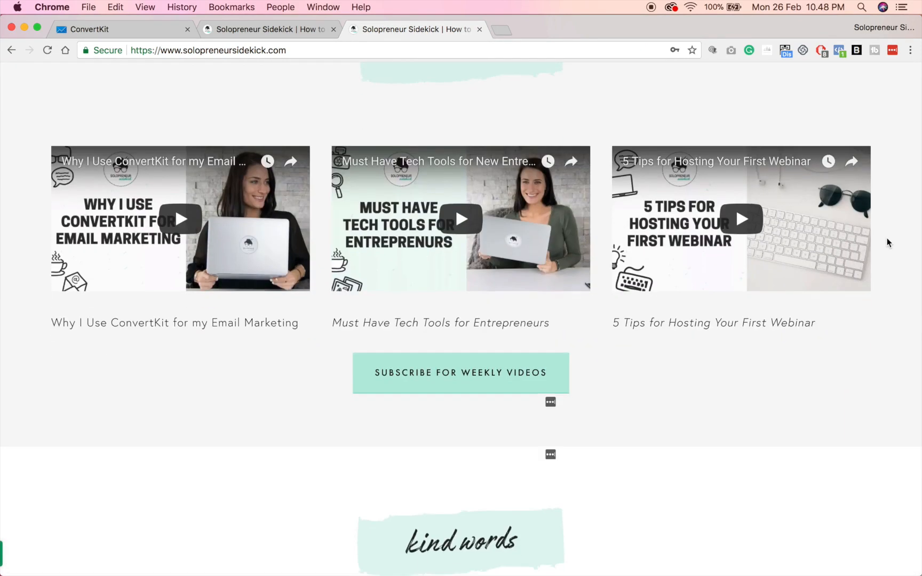
{"action": "scroll", "coordinate": [887, 243], "scroll_direction": "down", "scroll_amount": 14}
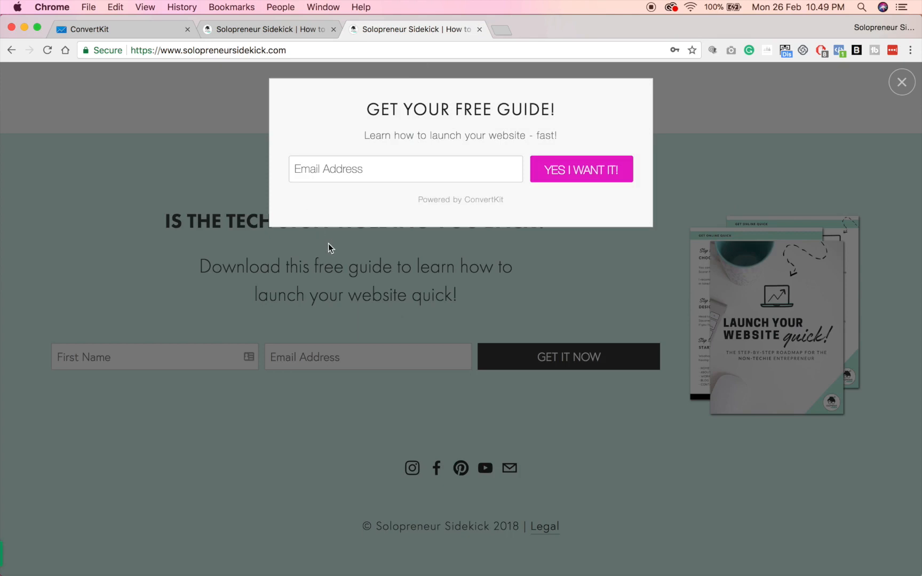
Sign up with a test email through the popup's YES I WANT IT! button, then dismiss the success message.
{"action": "left_click", "coordinate": [346, 169]}
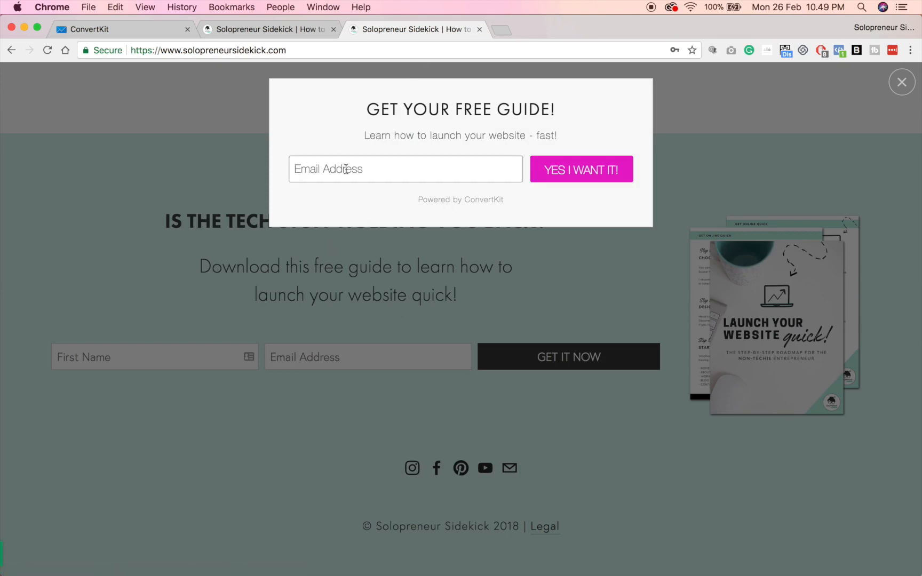
{"action": "left_click", "coordinate": [342, 193]}
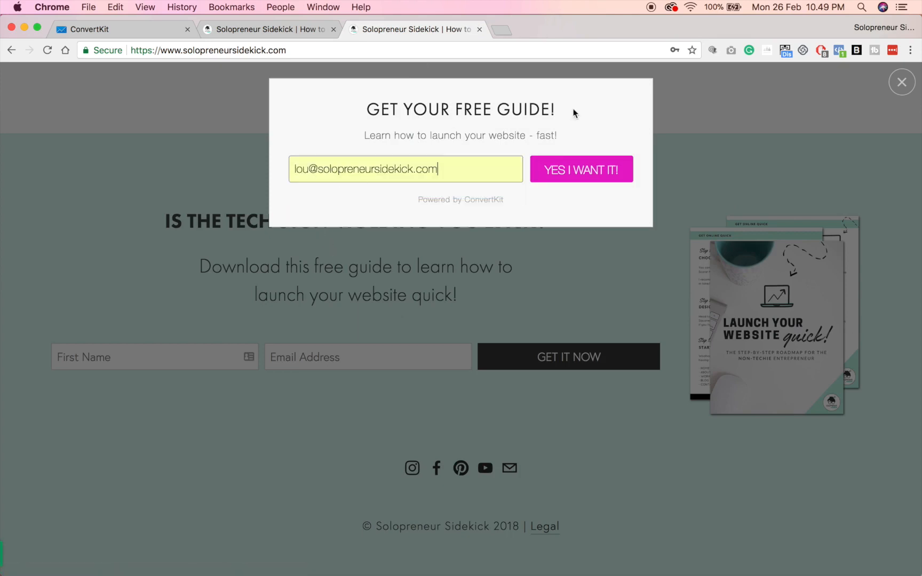
{"action": "left_click", "coordinate": [594, 171]}
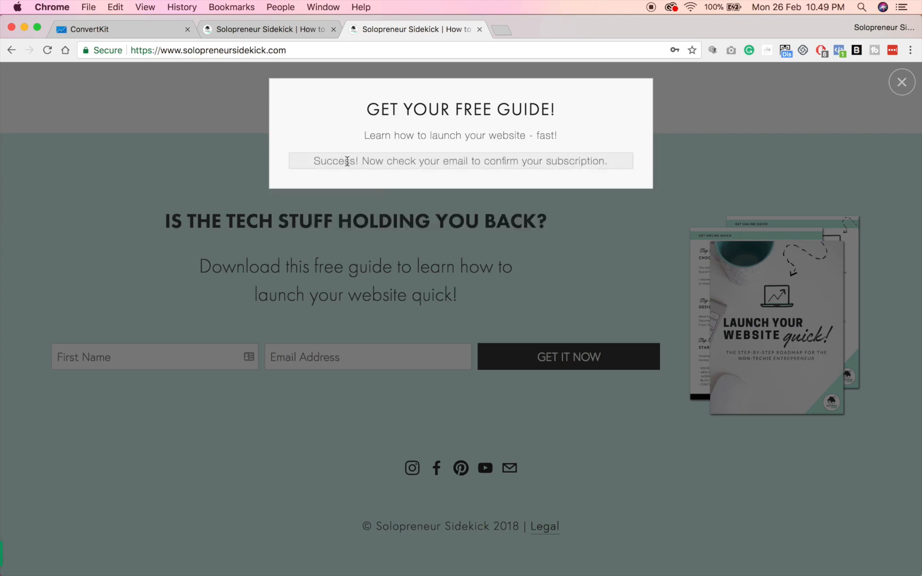
{"action": "left_click", "coordinate": [605, 193]}
{"action": "scroll", "coordinate": [892, 261], "scroll_direction": "up", "scroll_amount": 20}
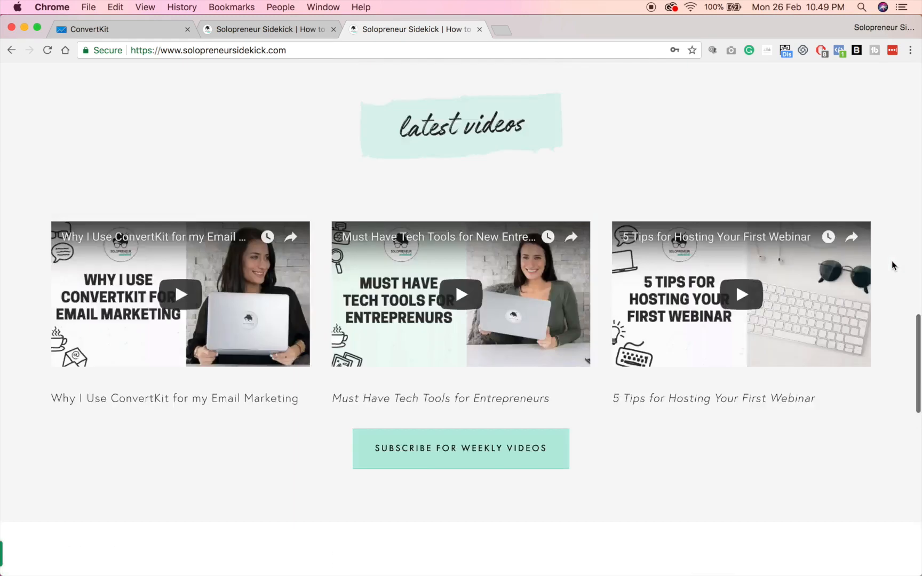
{"action": "scroll", "coordinate": [892, 262], "scroll_direction": "up", "scroll_amount": 10}
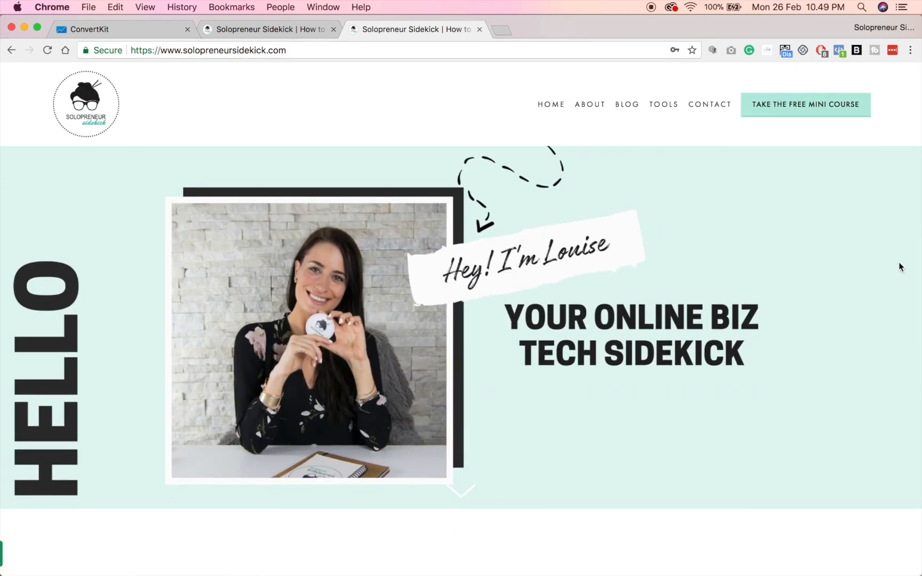
Select the ConvertKit script on line 23 of the site-wide header Code Injection, then return Home.
{"action": "left_click", "coordinate": [285, 30]}
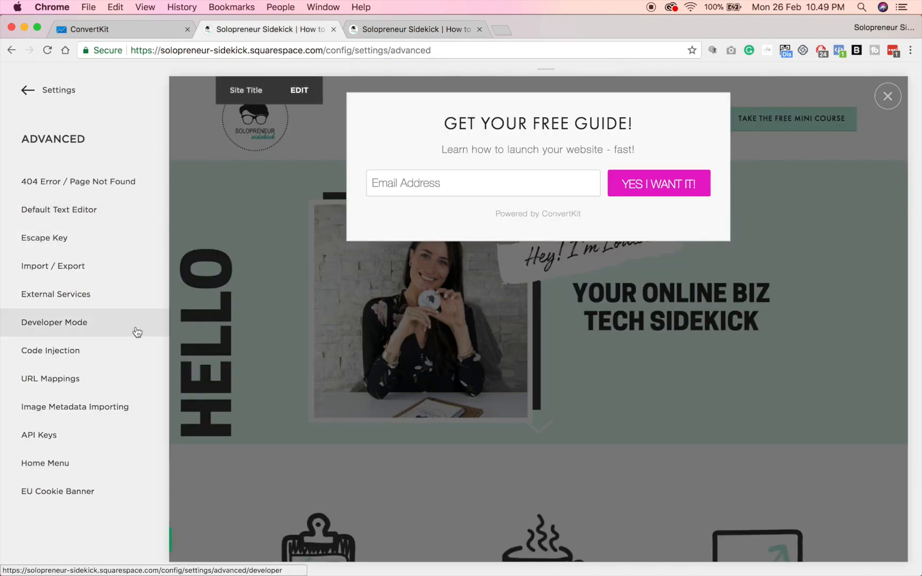
{"action": "left_click", "coordinate": [117, 351]}
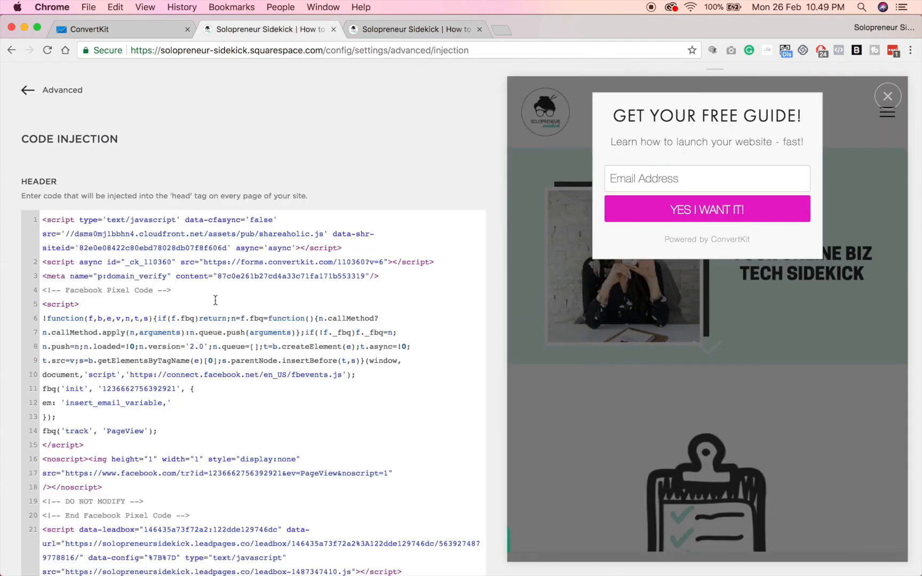
{"action": "scroll", "coordinate": [231, 293], "scroll_direction": "down", "scroll_amount": 5}
{"action": "triple_click", "coordinate": [241, 384]}
{"action": "key", "text": "super+c"}
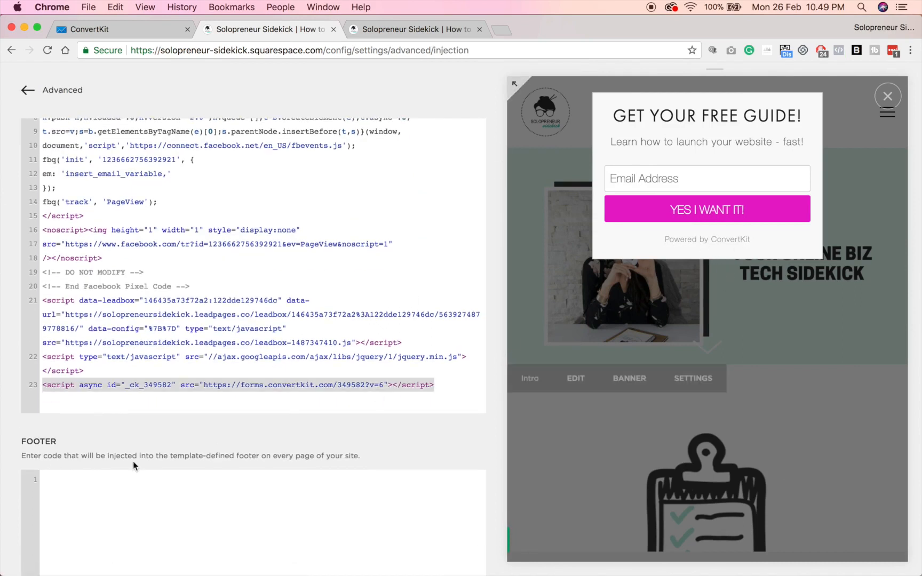
{"action": "left_click", "coordinate": [51, 90]}
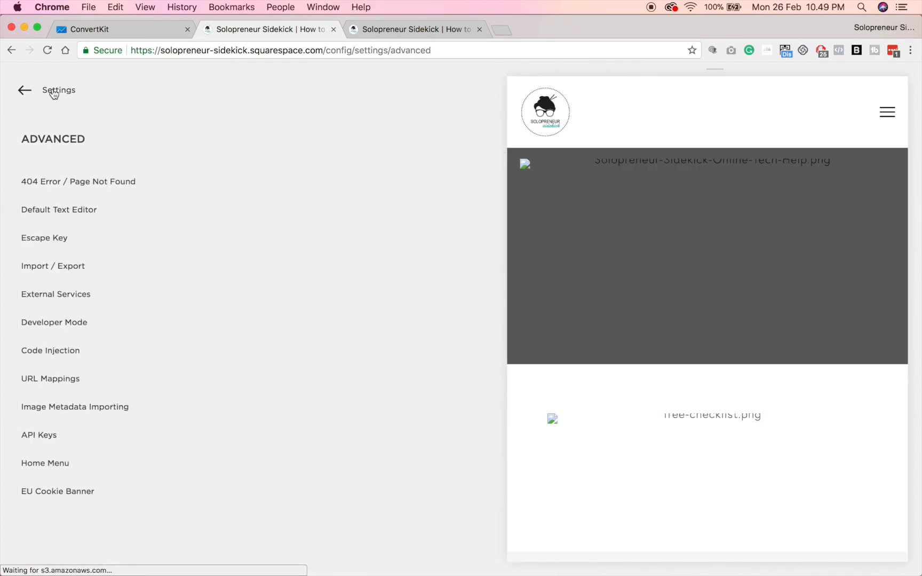
{"action": "left_click", "coordinate": [49, 90]}
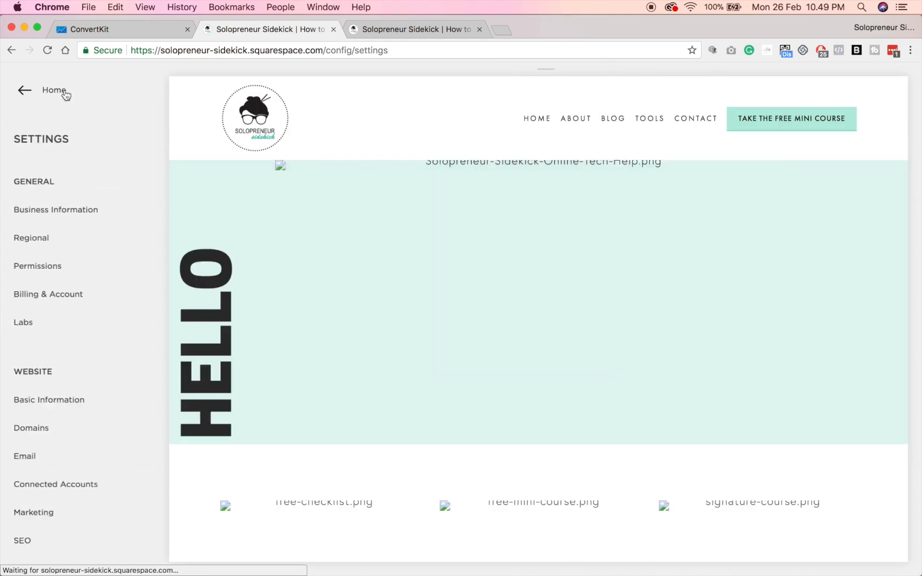
{"action": "left_click", "coordinate": [43, 92]}
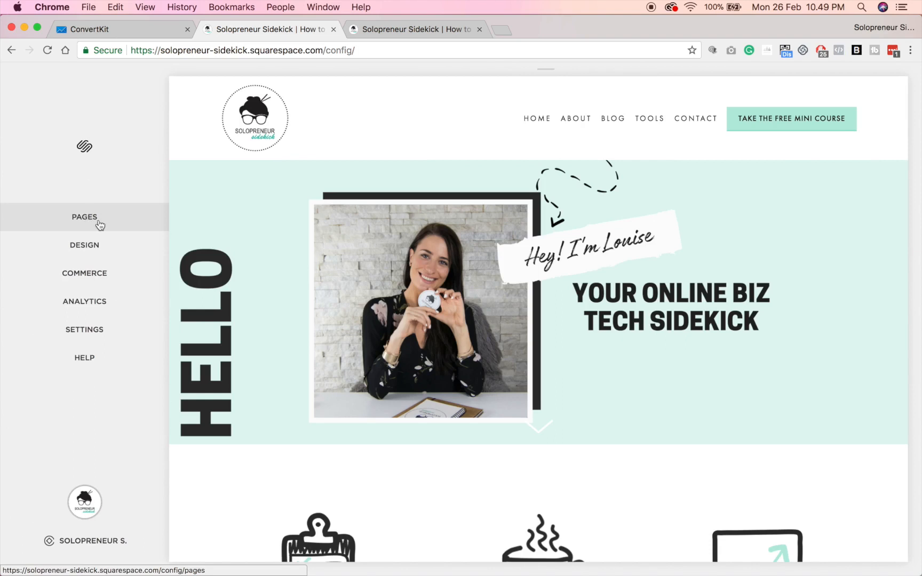
Paste the ConvertKit popup script into the About page's Page Header Code Injection box.
{"action": "left_click", "coordinate": [99, 224]}
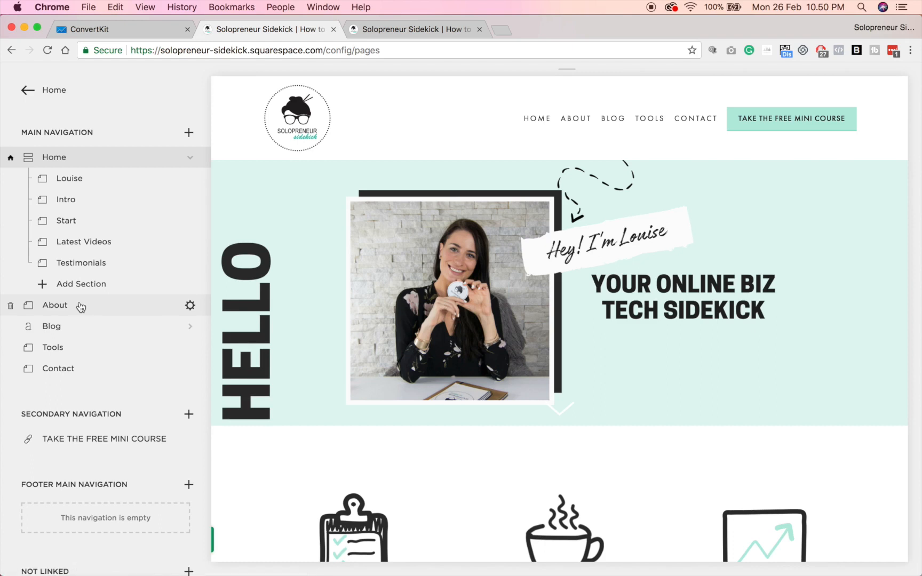
{"action": "left_click", "coordinate": [80, 307]}
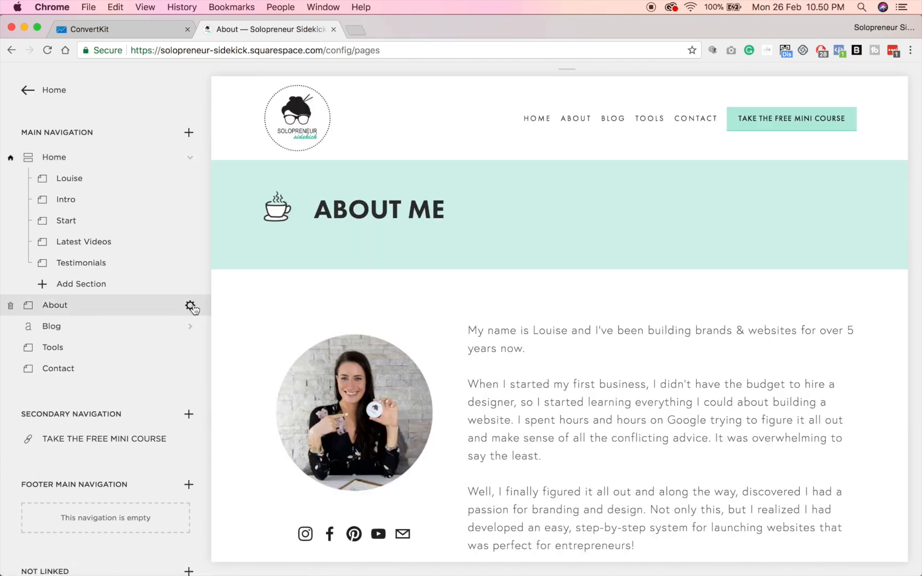
{"action": "left_click", "coordinate": [190, 307]}
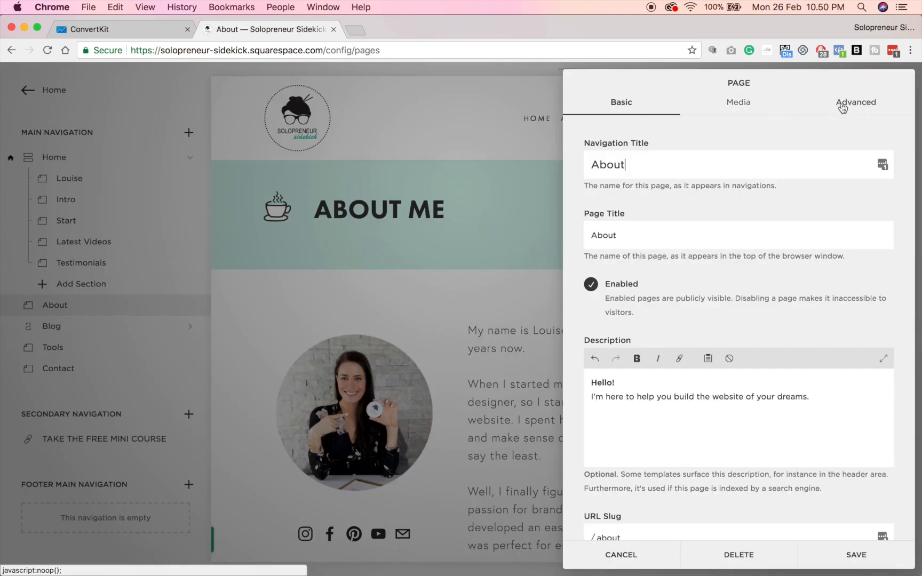
{"action": "left_click", "coordinate": [841, 104]}
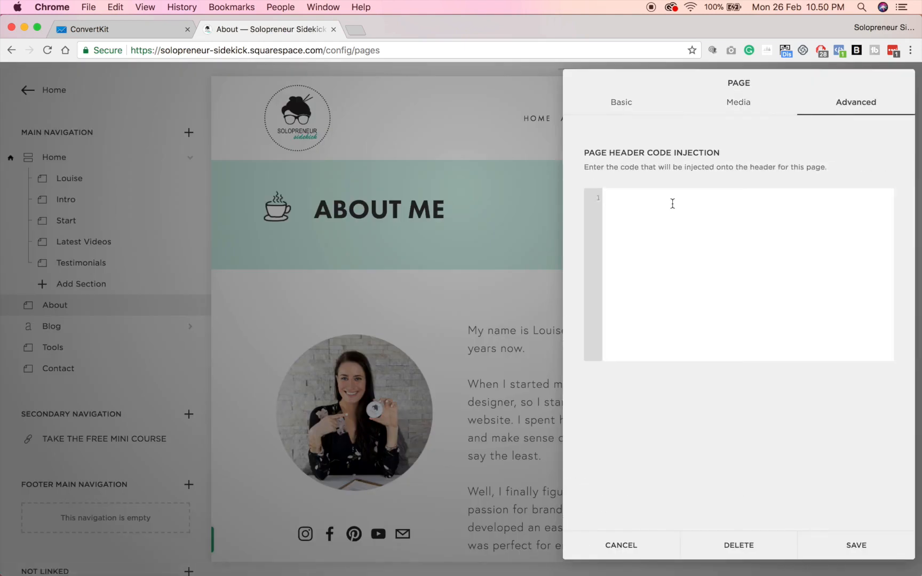
{"action": "left_click", "coordinate": [673, 203]}
{"action": "key", "text": "super+v"}
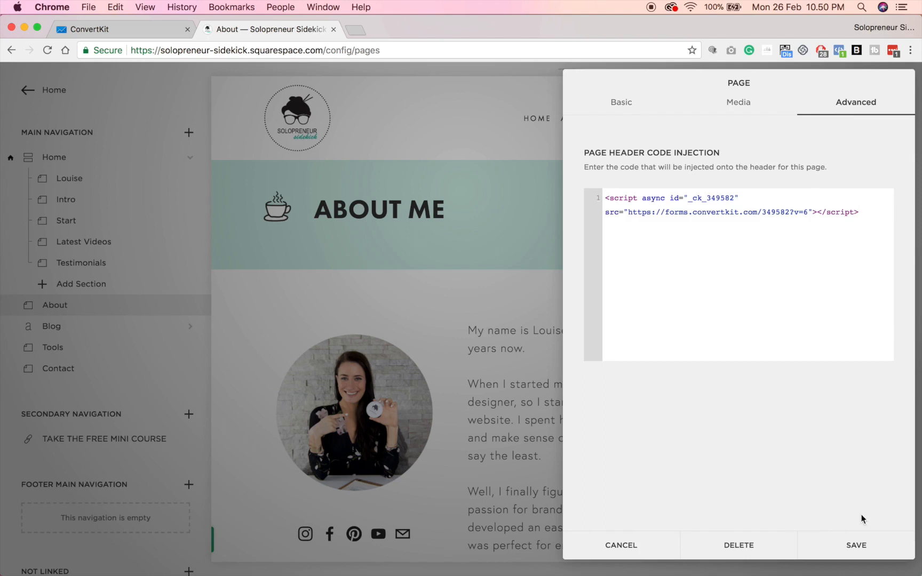
Save the About page's header code and open the 'Custom CSS Guide - ConvertKit' search result.
{"action": "left_click", "coordinate": [857, 546]}
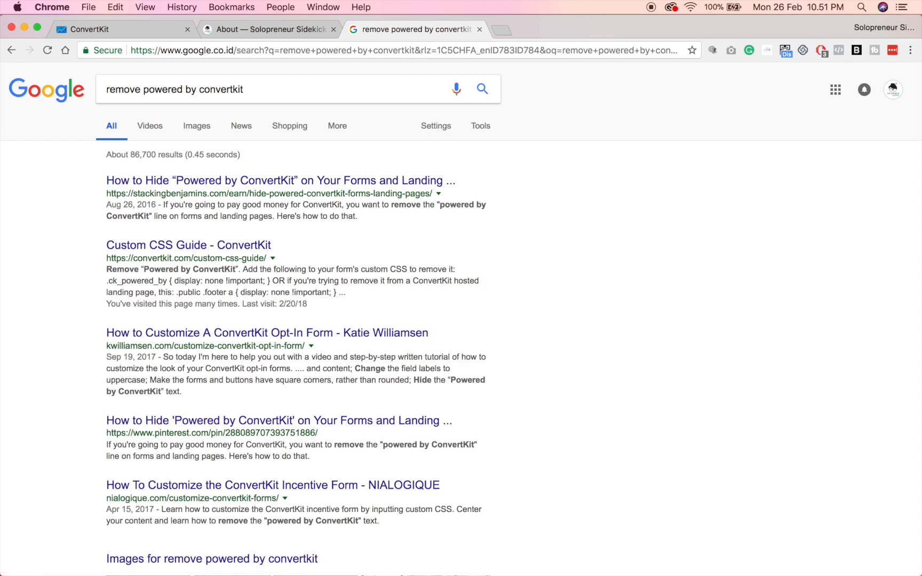
{"action": "left_click", "coordinate": [229, 245]}
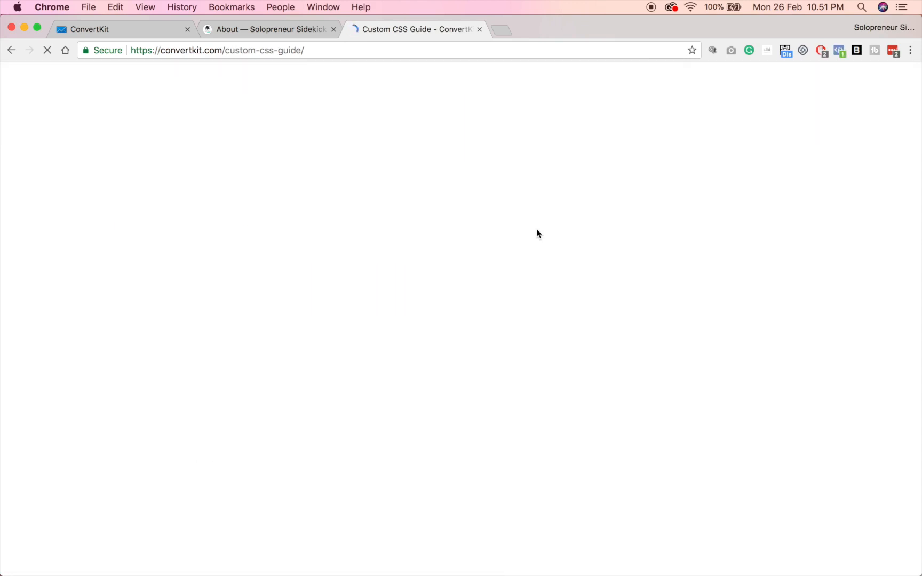
{"action": "scroll", "coordinate": [536, 230], "scroll_direction": "down", "scroll_amount": 5}
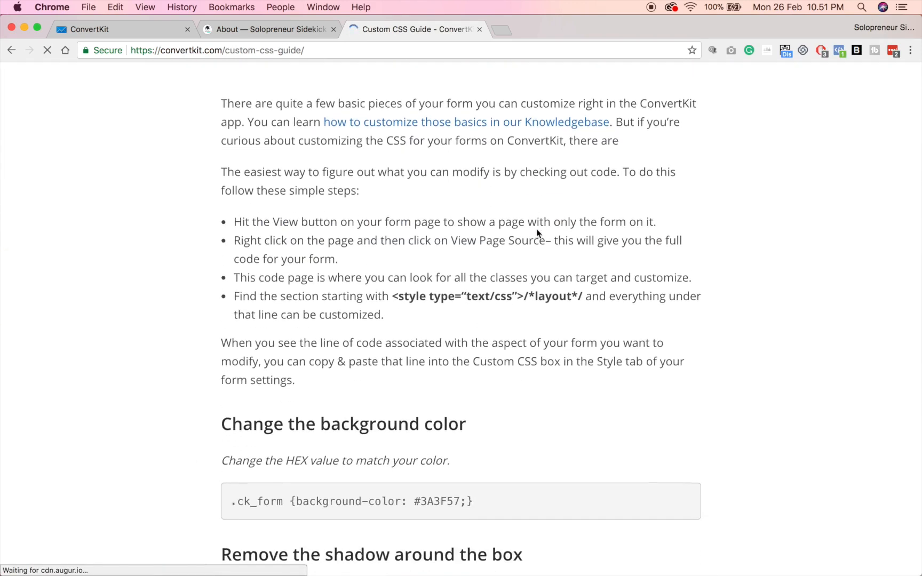
{"action": "scroll", "coordinate": [536, 229], "scroll_direction": "down", "scroll_amount": 5}
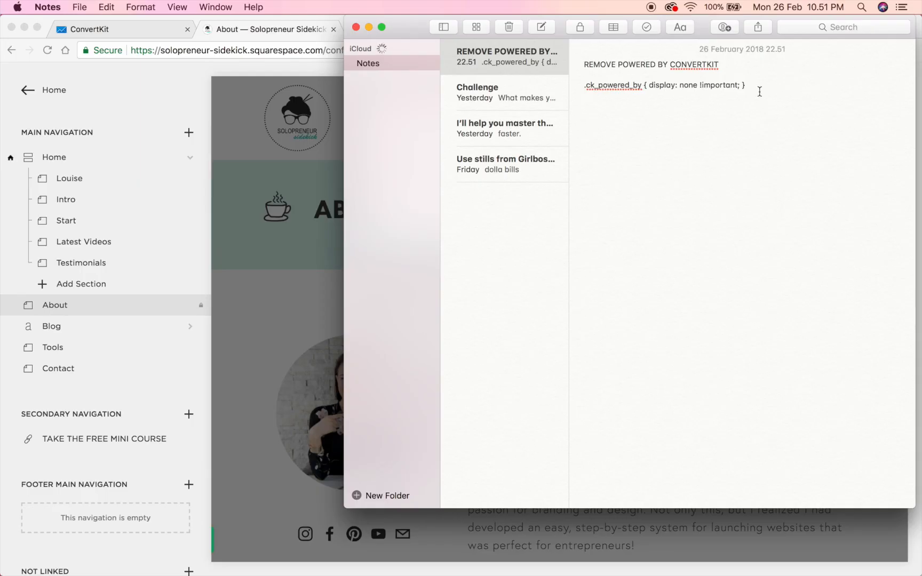
Select the .ck_powered_by { display: none !important; } rule in the note and switch back to ConvertKit.
{"action": "left_click_drag", "start_coordinate": [748, 85], "coordinate": [582, 89]}
{"action": "key", "text": "super+c"}
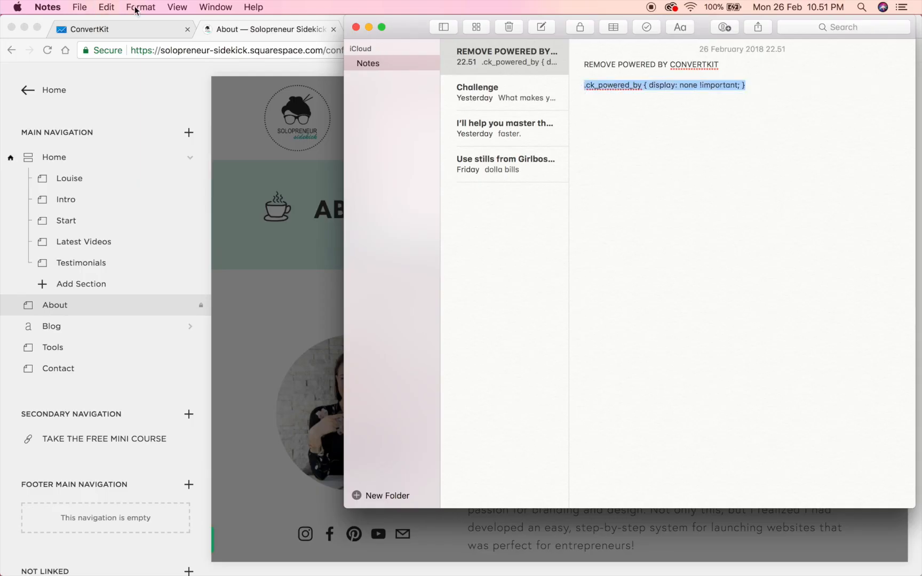
{"action": "left_click", "coordinate": [155, 30]}
{"action": "left_click", "coordinate": [155, 31]}
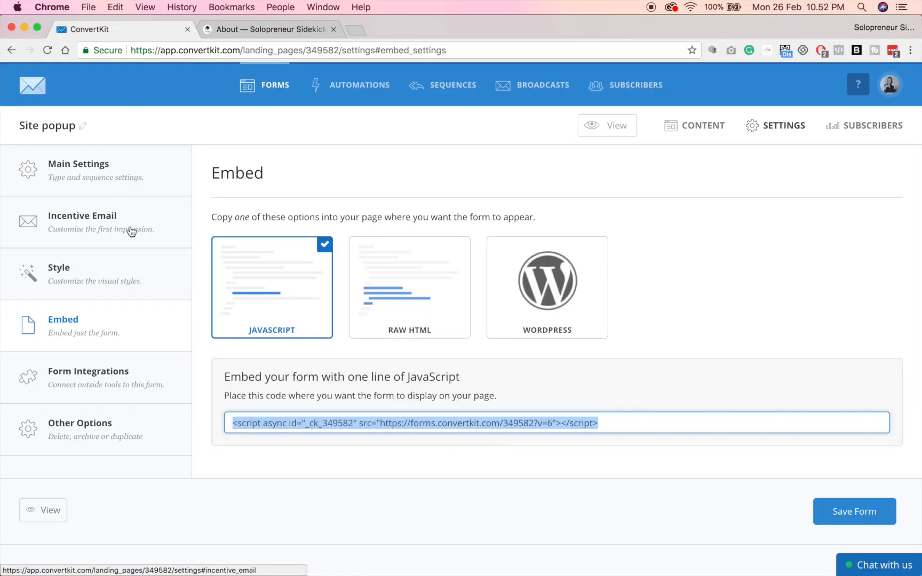
Paste the .ck_powered_by display-none rule into the Style panel's Custom CSS box and save the form.
{"action": "left_click", "coordinate": [131, 274]}
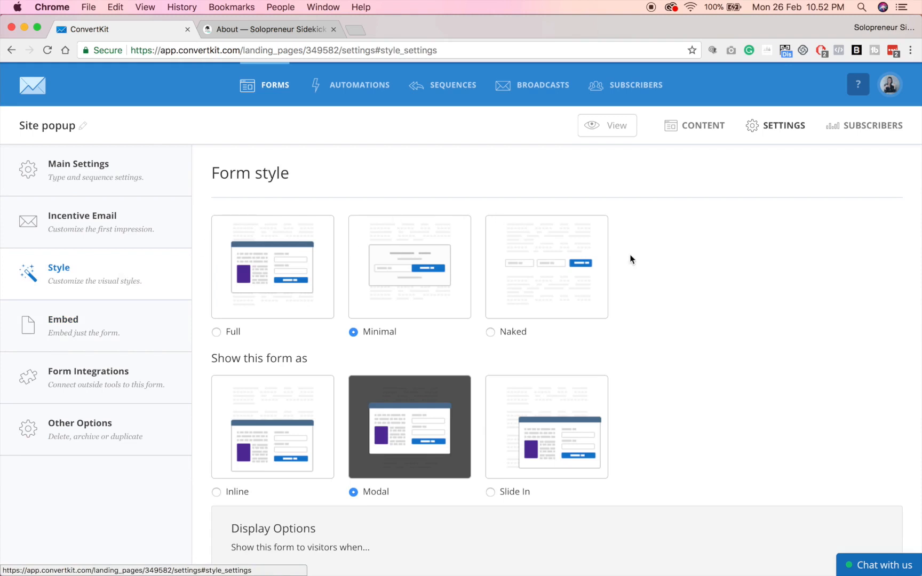
{"action": "scroll", "coordinate": [701, 258], "scroll_direction": "down", "scroll_amount": 10}
{"action": "scroll", "coordinate": [702, 257], "scroll_direction": "down", "scroll_amount": 4}
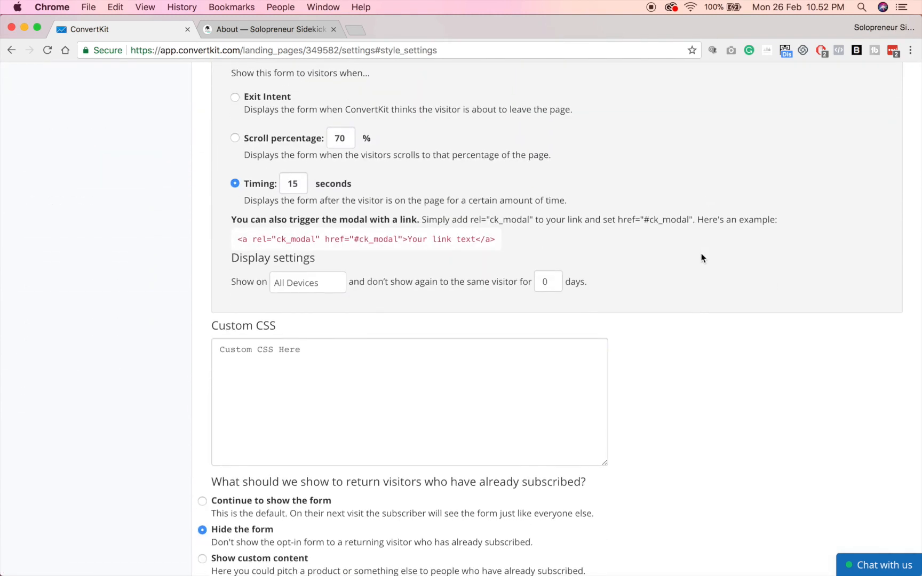
{"action": "left_click", "coordinate": [280, 362]}
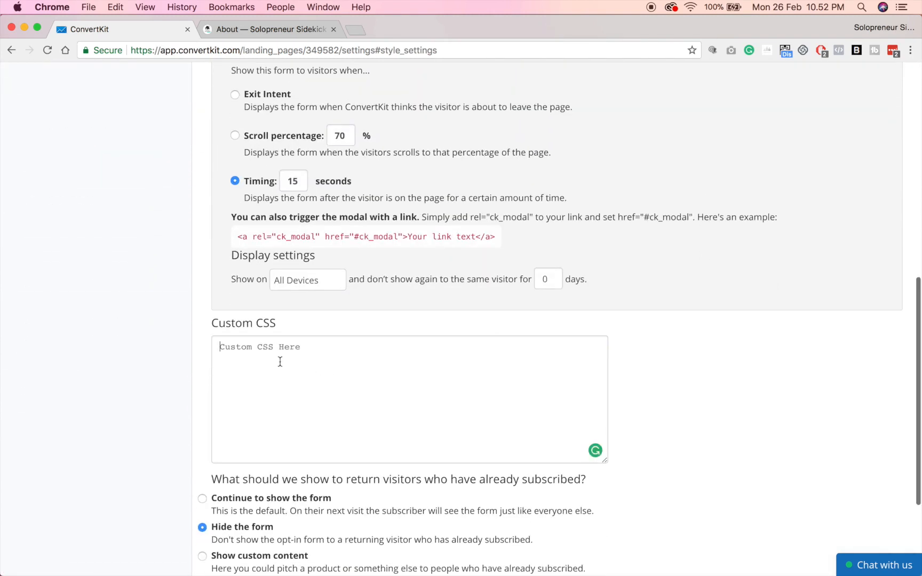
{"action": "key", "text": "super+v"}
{"action": "scroll", "coordinate": [852, 206], "scroll_direction": "down", "scroll_amount": 5}
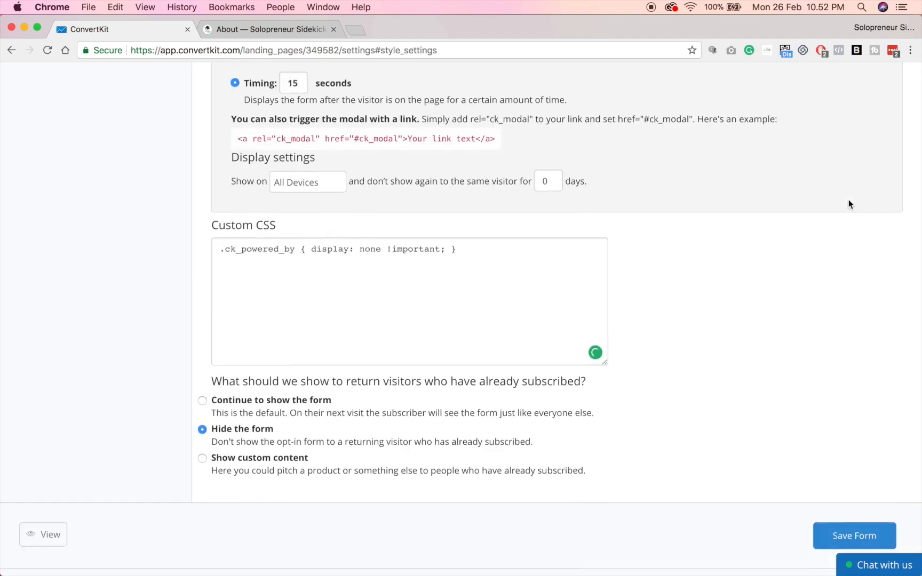
{"action": "left_click", "coordinate": [847, 491]}
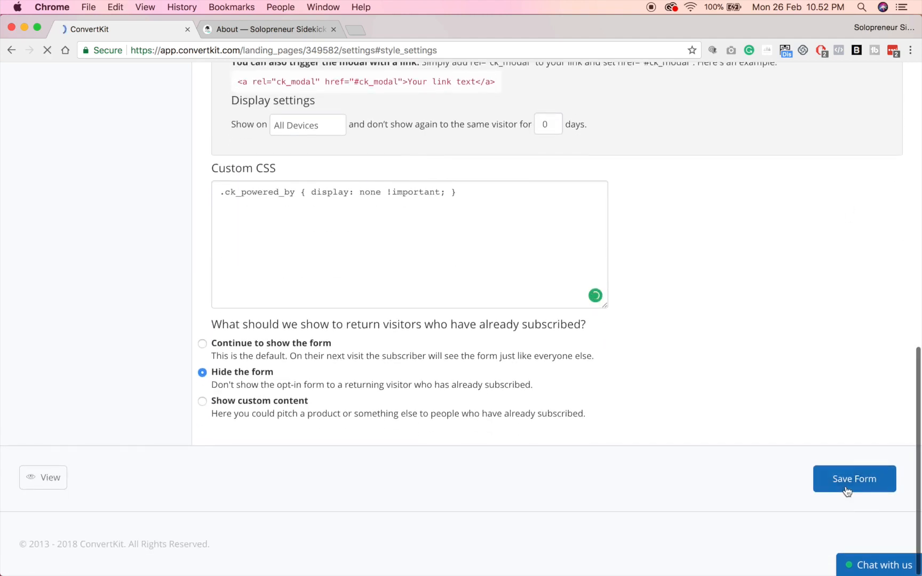